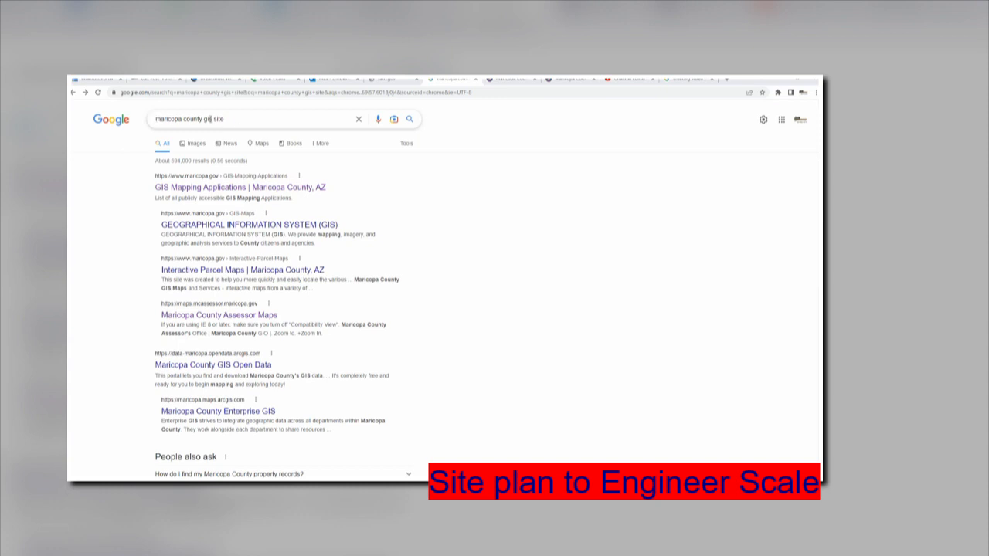
Rerun the 'maricopa county gis site' search and open the GIS Mapping Applications result.
{"action": "left_click", "coordinate": [410, 120]}
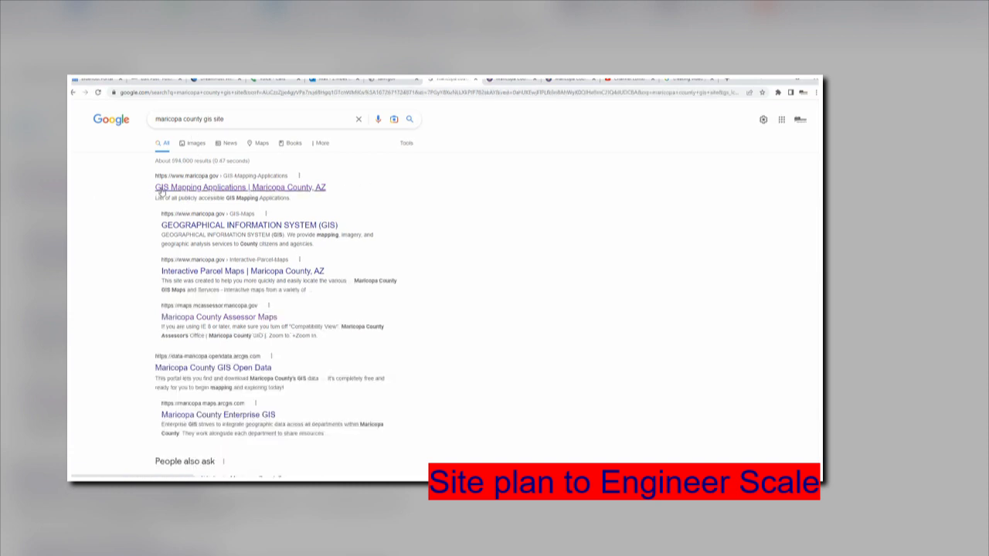
{"action": "left_click", "coordinate": [164, 188]}
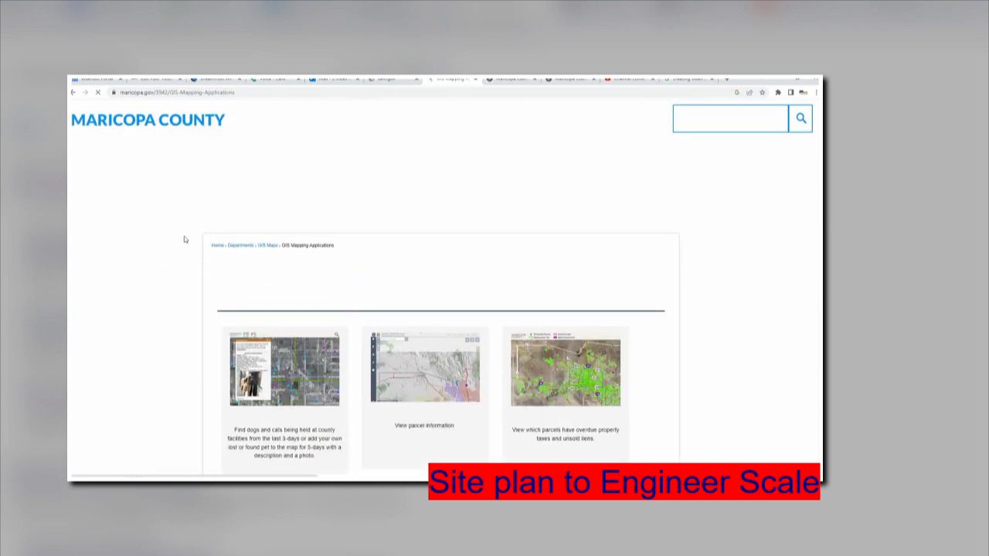
Open the Parcels map application from the General Maps section of the list.
{"action": "scroll", "coordinate": [185, 235], "scroll_direction": "down", "scroll_amount": 3}
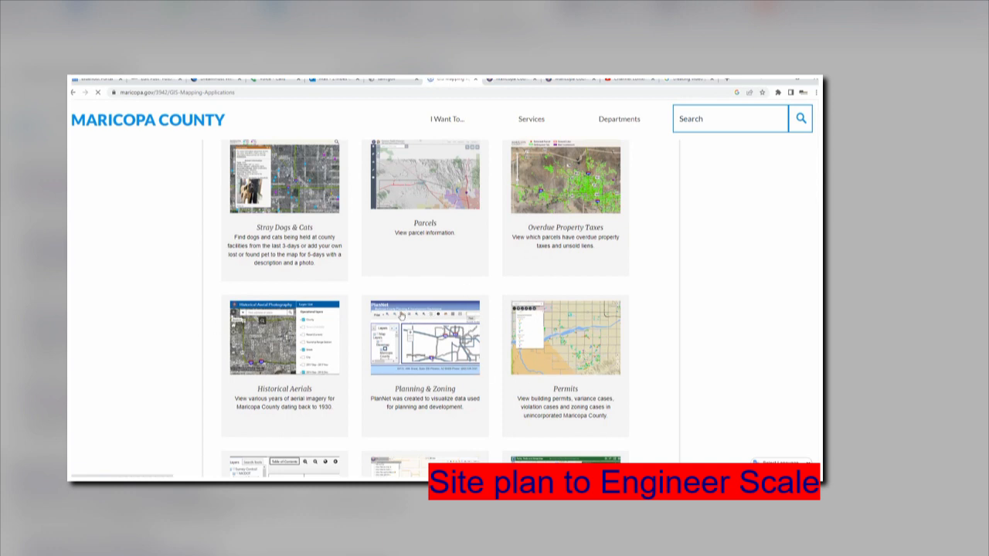
{"action": "scroll", "coordinate": [317, 309], "scroll_direction": "up", "scroll_amount": 1}
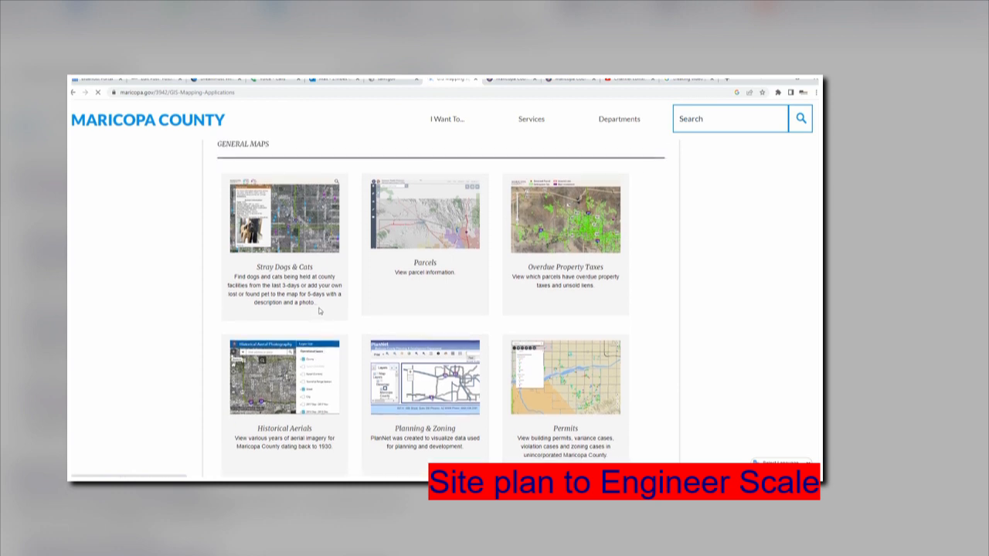
{"action": "scroll", "coordinate": [416, 225], "scroll_direction": "up", "scroll_amount": 1}
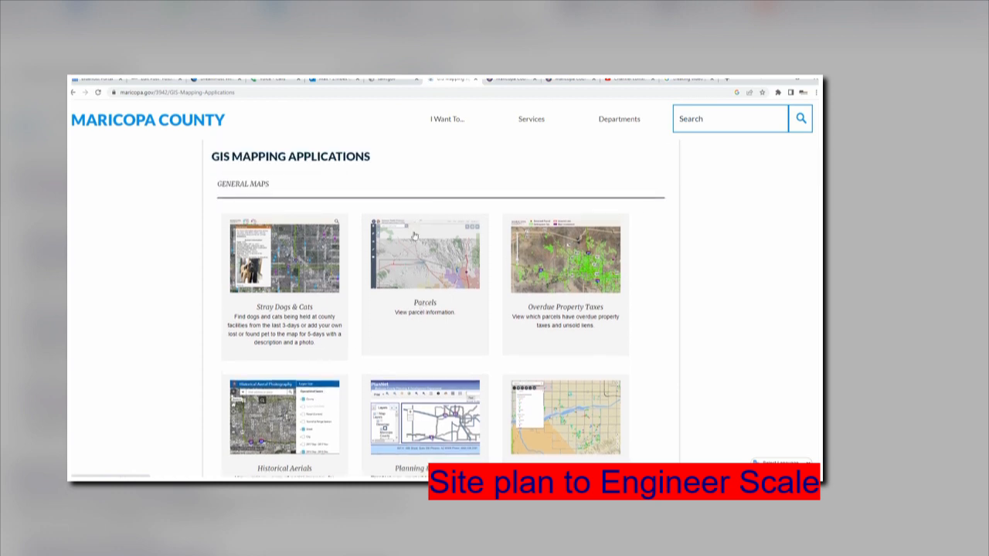
{"action": "left_click", "coordinate": [414, 274]}
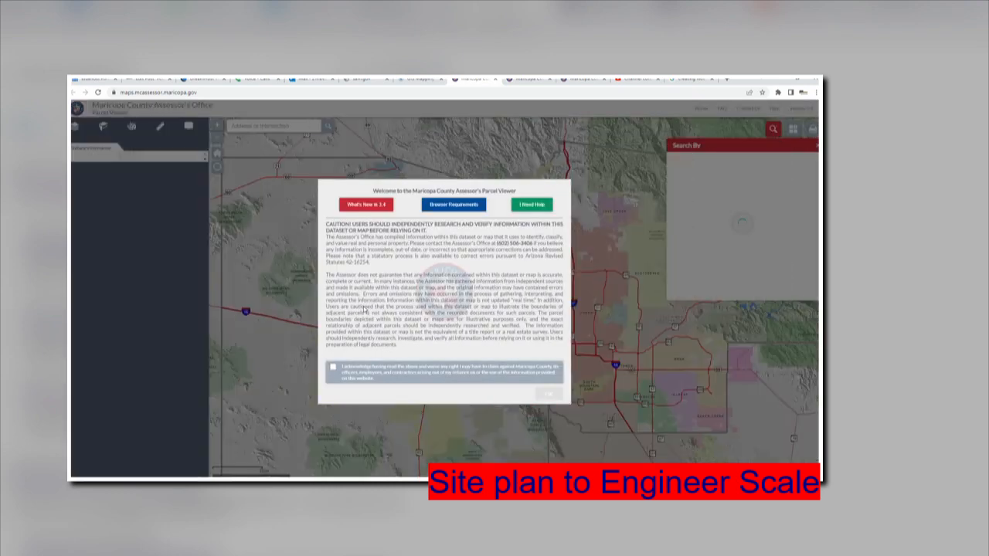
Accept the usage disclaimer, then search the property's street address and pick the matching suggestion.
{"action": "left_click", "coordinate": [333, 369]}
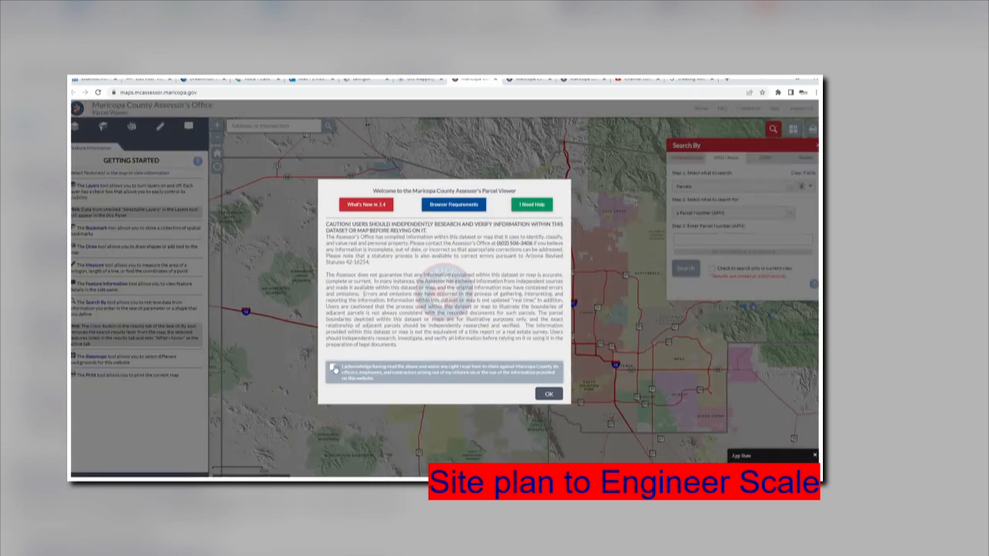
{"action": "left_click", "coordinate": [547, 394]}
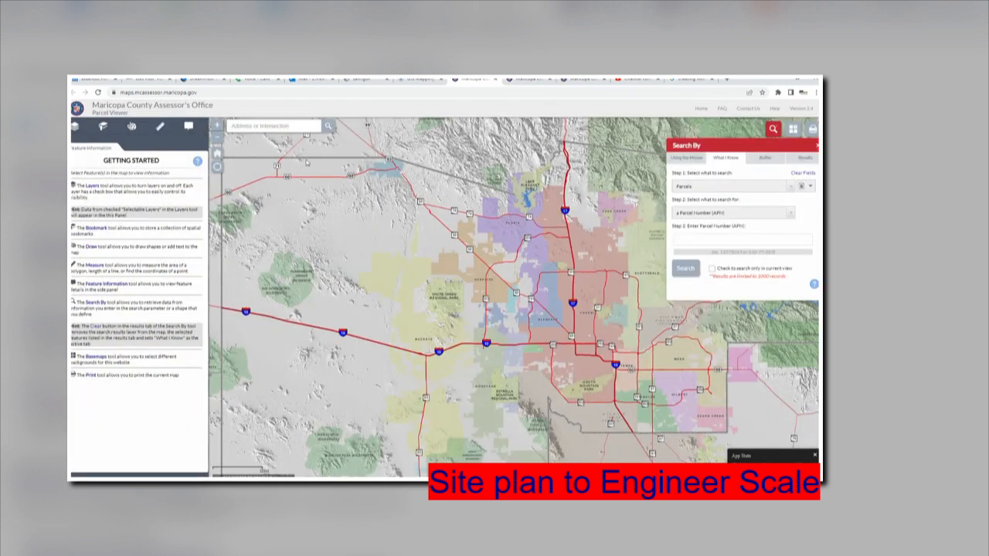
{"action": "left_click", "coordinate": [284, 125]}
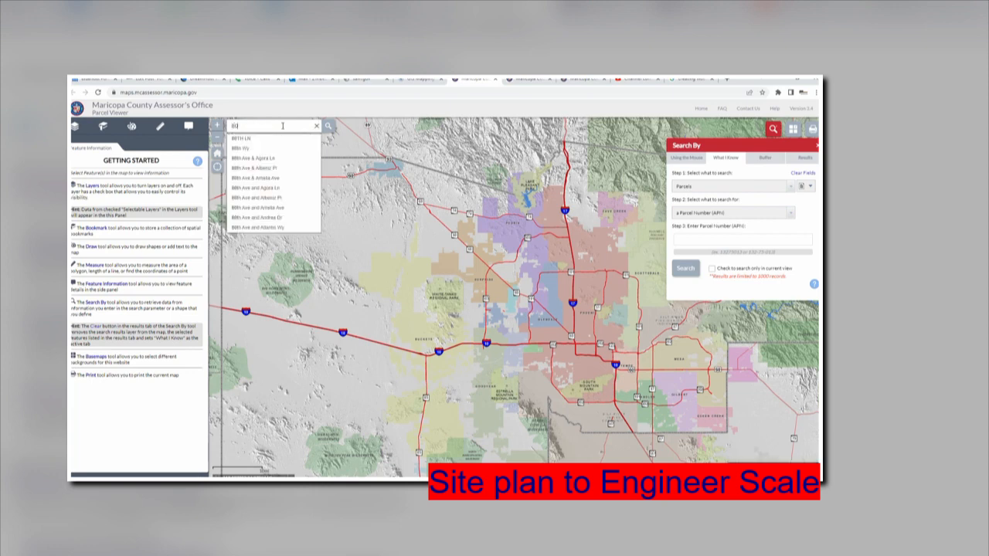
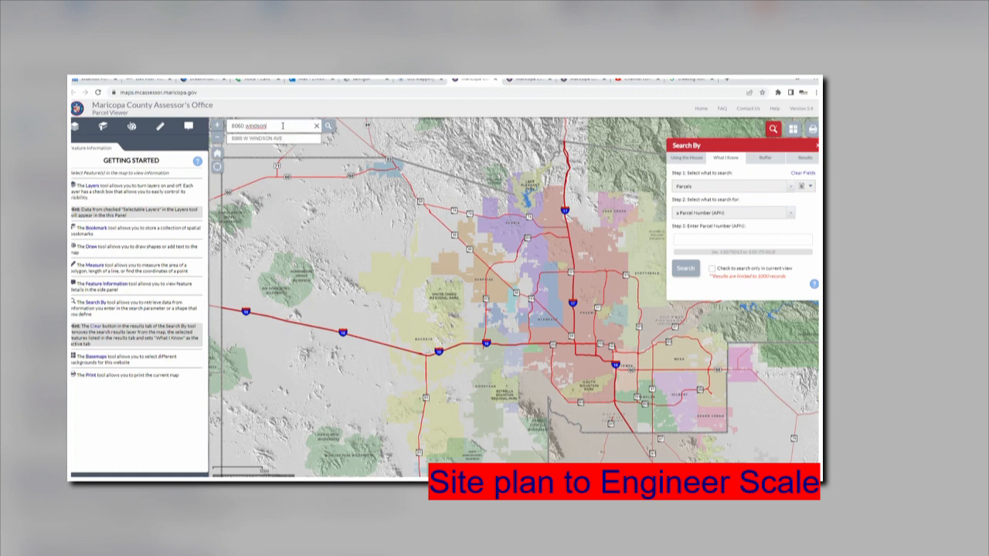
{"action": "type", "text": "r"}
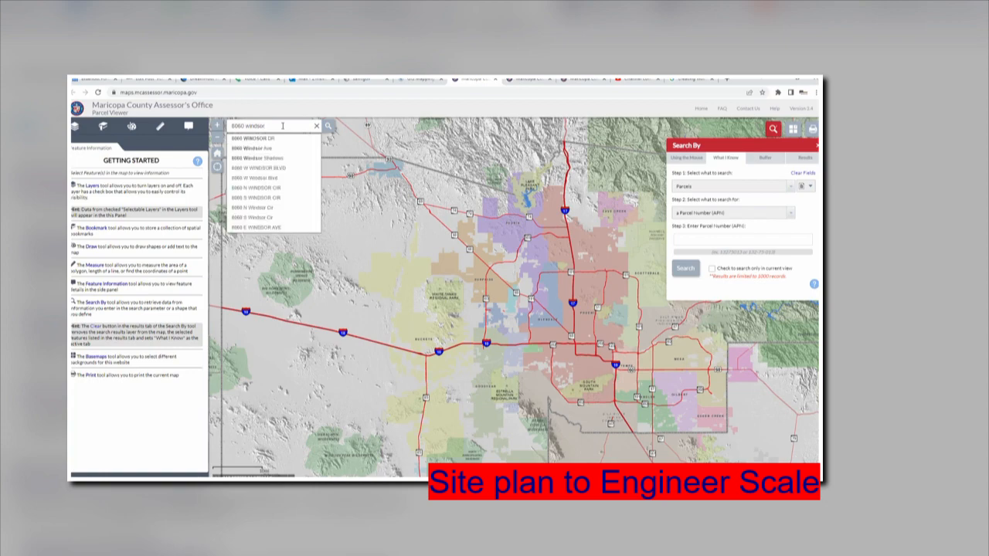
{"action": "left_click", "coordinate": [267, 227]}
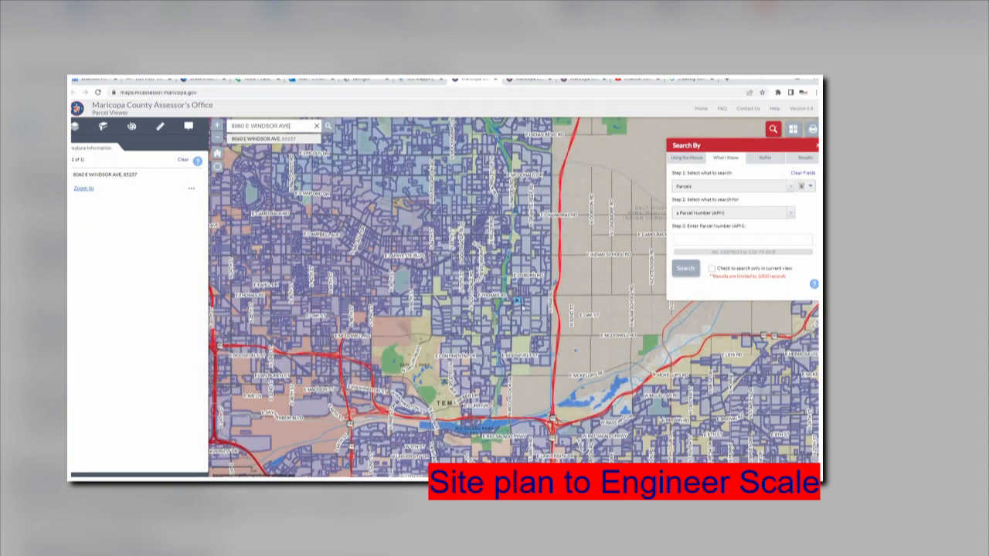
Zoom the map in on parcel 131-03-021 and its neighbouring lots, then back out slightly.
{"action": "scroll", "coordinate": [522, 308], "scroll_direction": "up", "scroll_amount": 3}
{"action": "scroll", "coordinate": [502, 332], "scroll_direction": "up", "scroll_amount": 1}
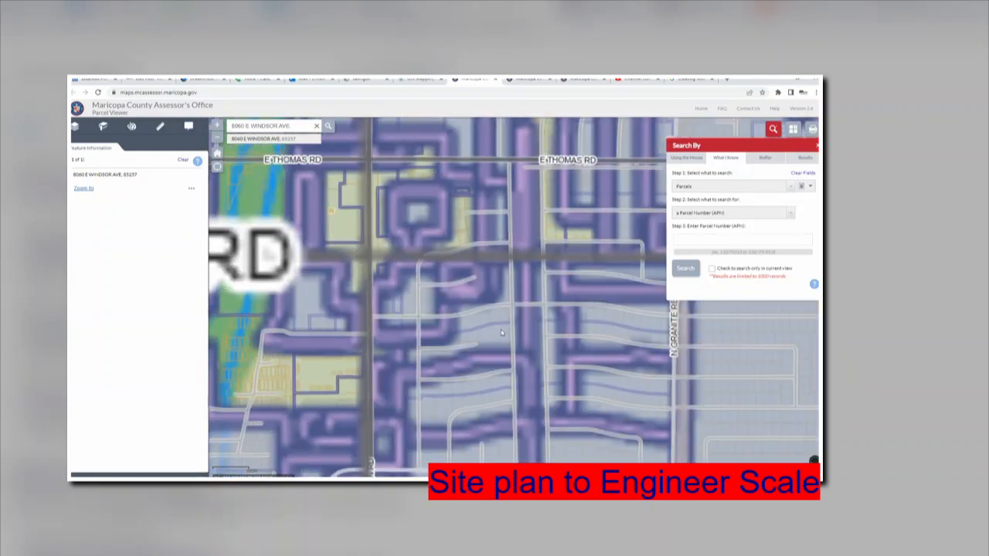
{"action": "scroll", "coordinate": [465, 232], "scroll_direction": "up", "scroll_amount": 1}
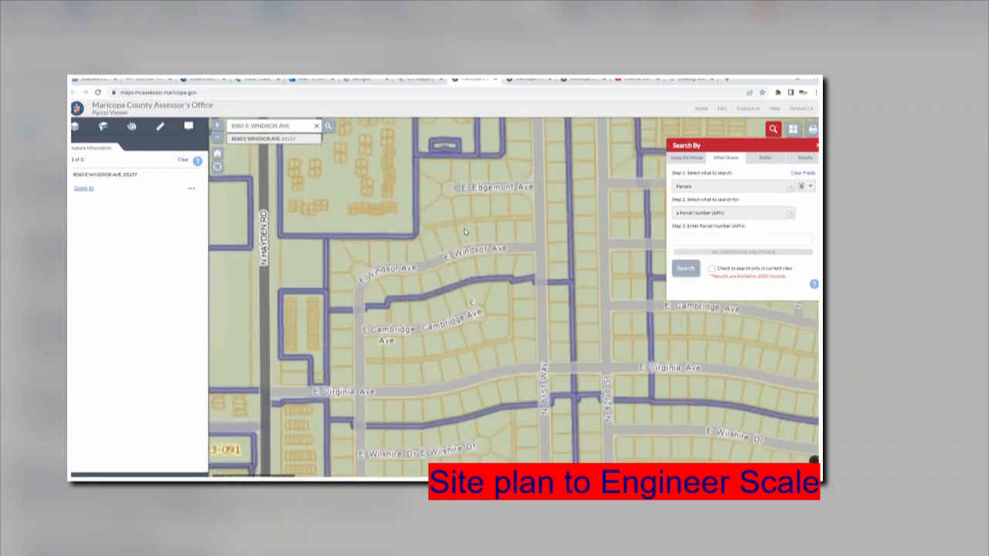
{"action": "scroll", "coordinate": [465, 232], "scroll_direction": "up", "scroll_amount": 3}
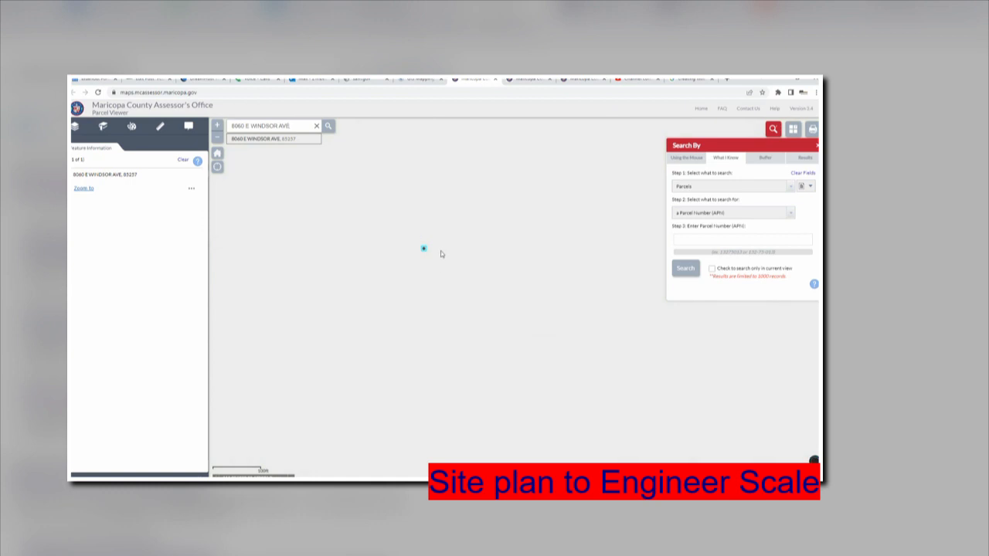
{"action": "scroll", "coordinate": [418, 252], "scroll_direction": "up", "scroll_amount": 2}
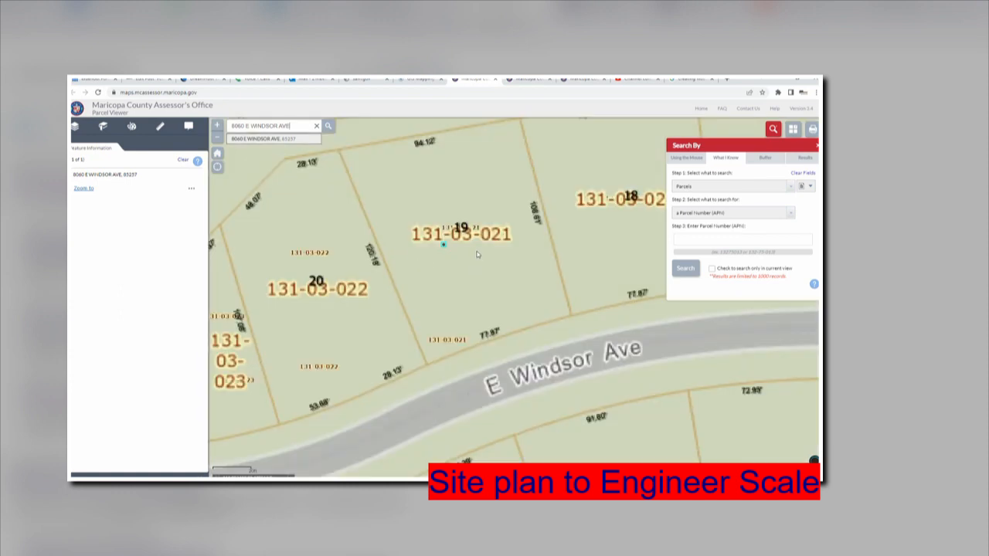
{"action": "scroll", "coordinate": [477, 254], "scroll_direction": "down", "scroll_amount": 1}
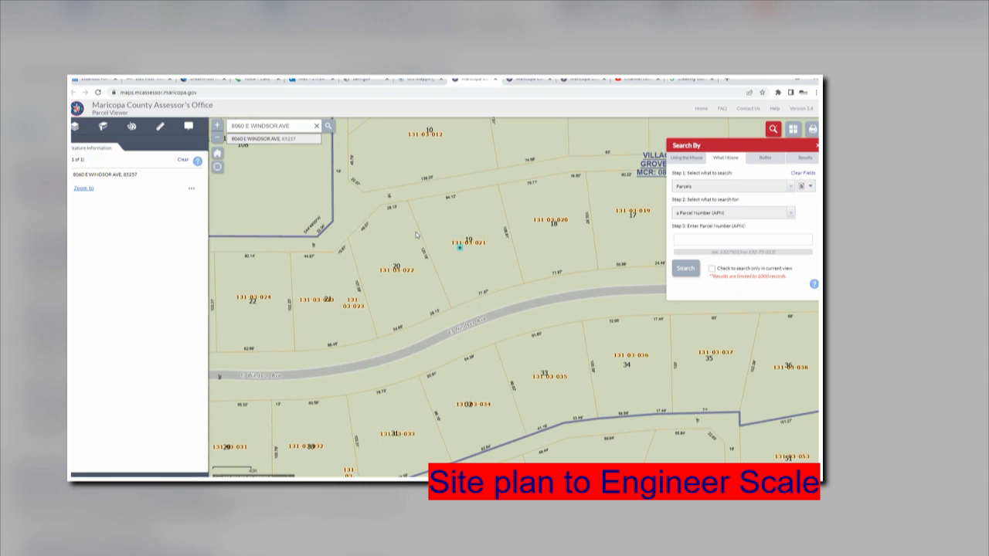
Select parcel 131-03-021 and open its building sketch from the Feature Information panel.
{"action": "left_click", "coordinate": [470, 217]}
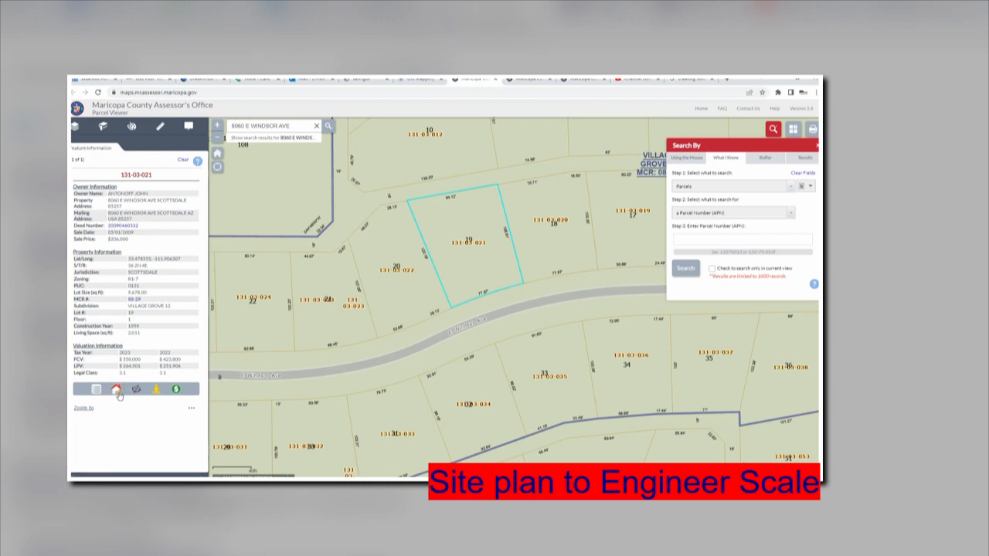
{"action": "left_click", "coordinate": [117, 390]}
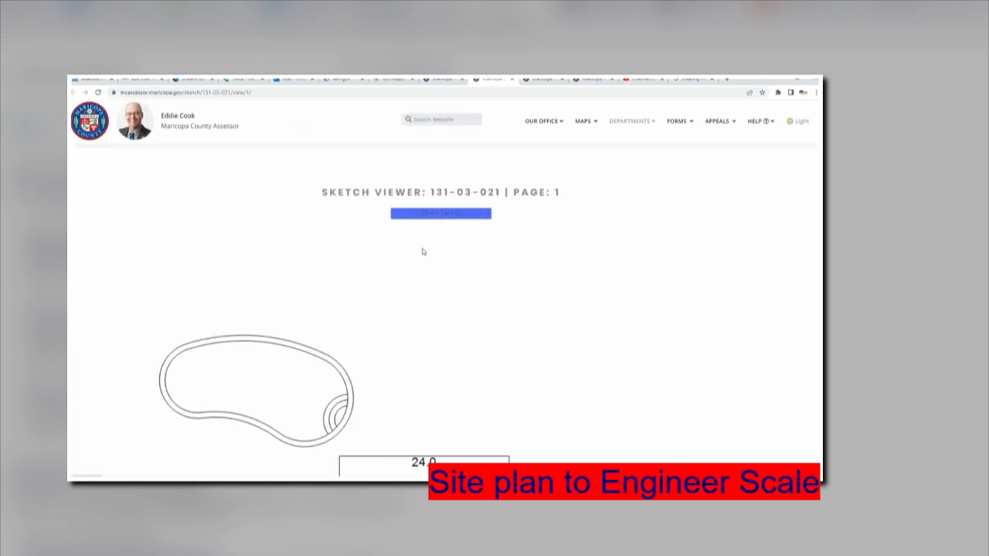
Review the 2011.2 sf first floor, 384.0 sf patio and 420.0 sf carport, then return to the Parcel Viewer.
{"action": "scroll", "coordinate": [415, 269], "scroll_direction": "down", "scroll_amount": 4}
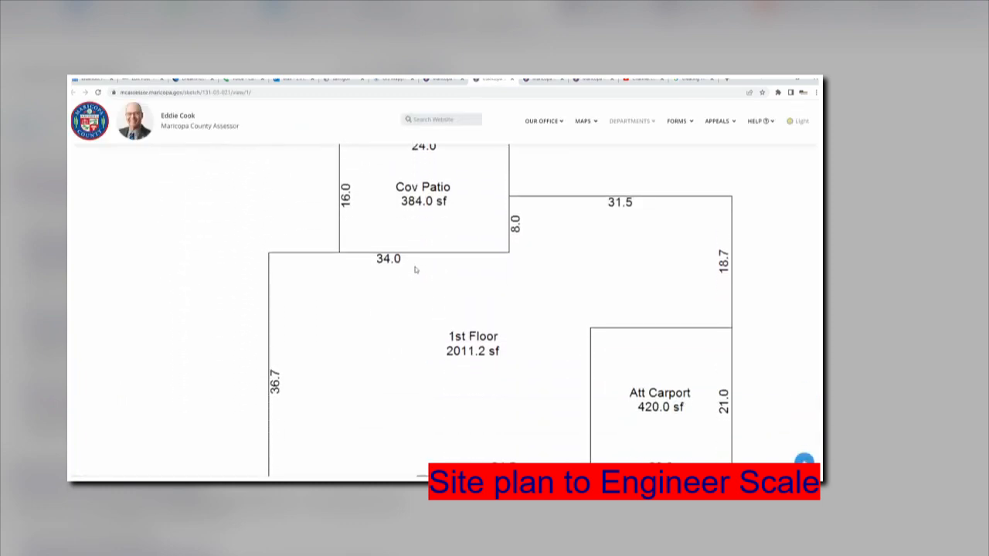
{"action": "scroll", "coordinate": [414, 269], "scroll_direction": "down", "scroll_amount": 2}
{"action": "scroll", "coordinate": [464, 328], "scroll_direction": "up", "scroll_amount": 1}
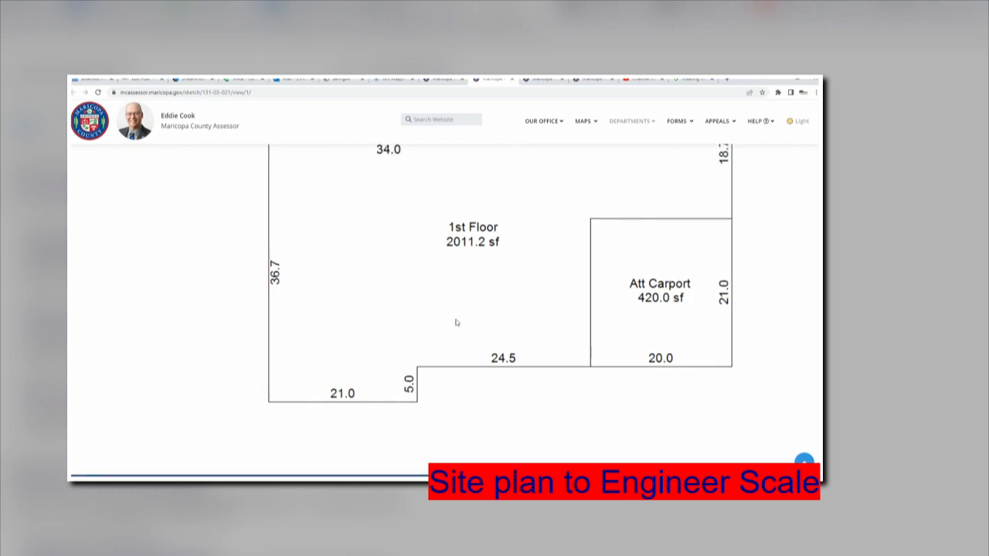
{"action": "scroll", "coordinate": [420, 276], "scroll_direction": "up", "scroll_amount": 4}
{"action": "scroll", "coordinate": [418, 272], "scroll_direction": "down", "scroll_amount": 2}
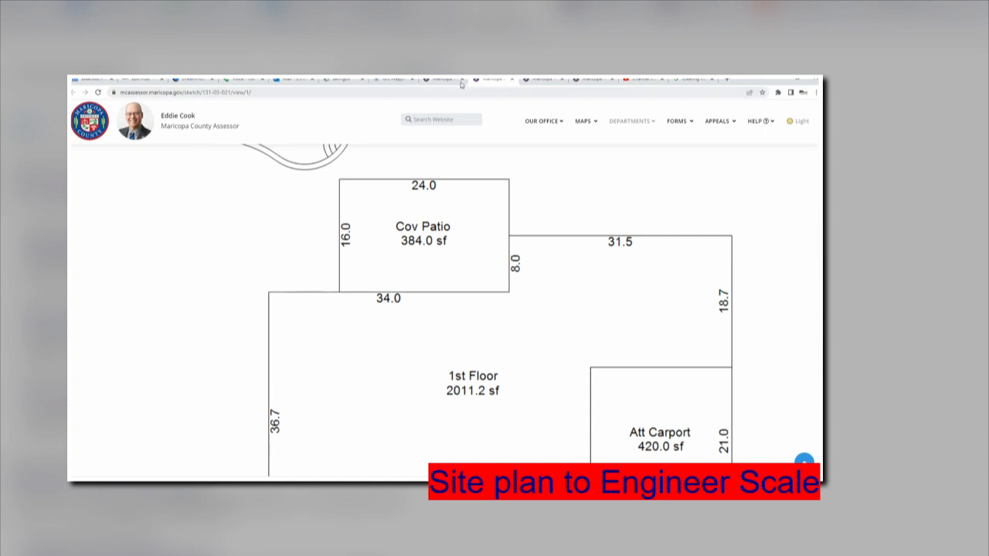
{"action": "key", "text": "ctrl+shift+Tab"}
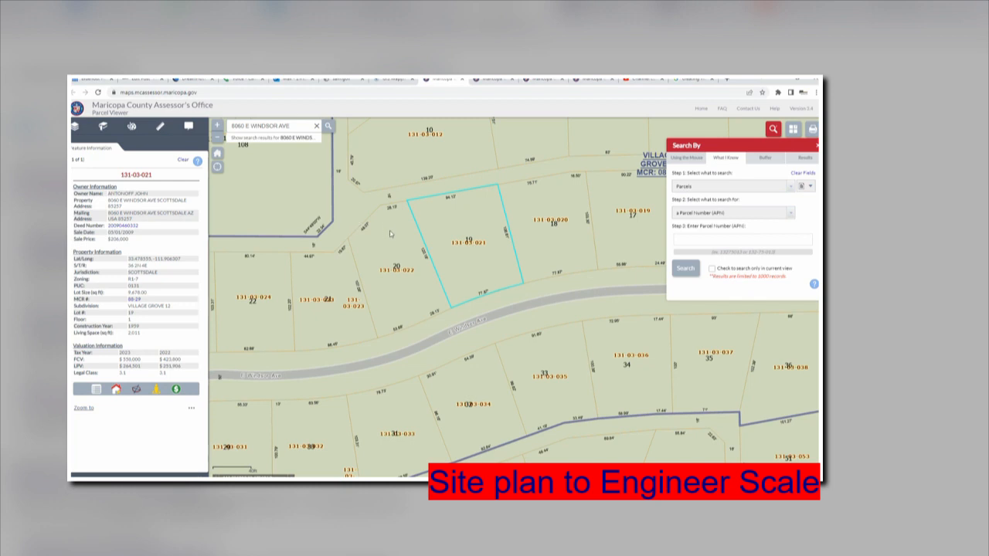
Switch the basemap to 2022 Aerials and zoom in on parcel 131-03-021.
{"action": "left_click", "coordinate": [797, 131]}
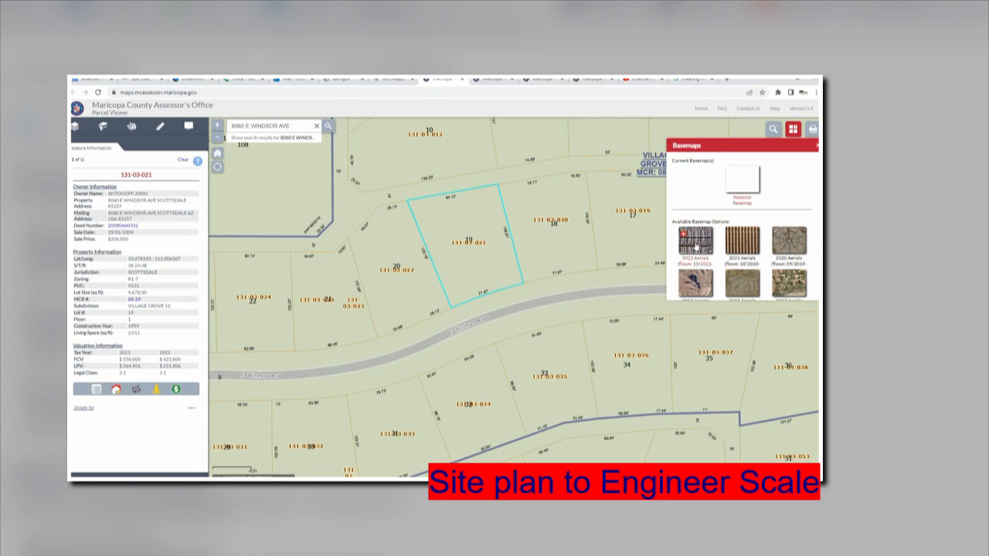
{"action": "left_click", "coordinate": [695, 242]}
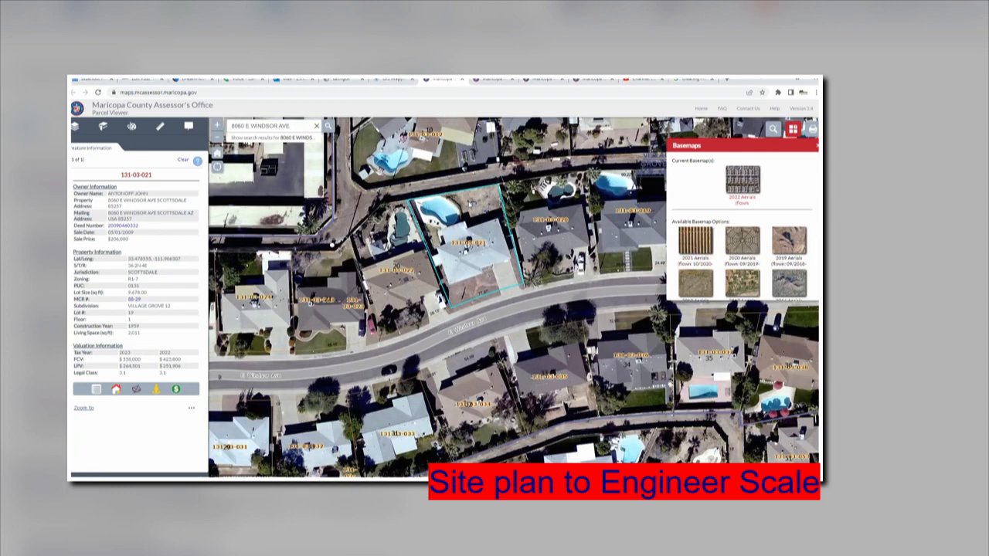
{"action": "scroll", "coordinate": [480, 216], "scroll_direction": "up", "scroll_amount": 2}
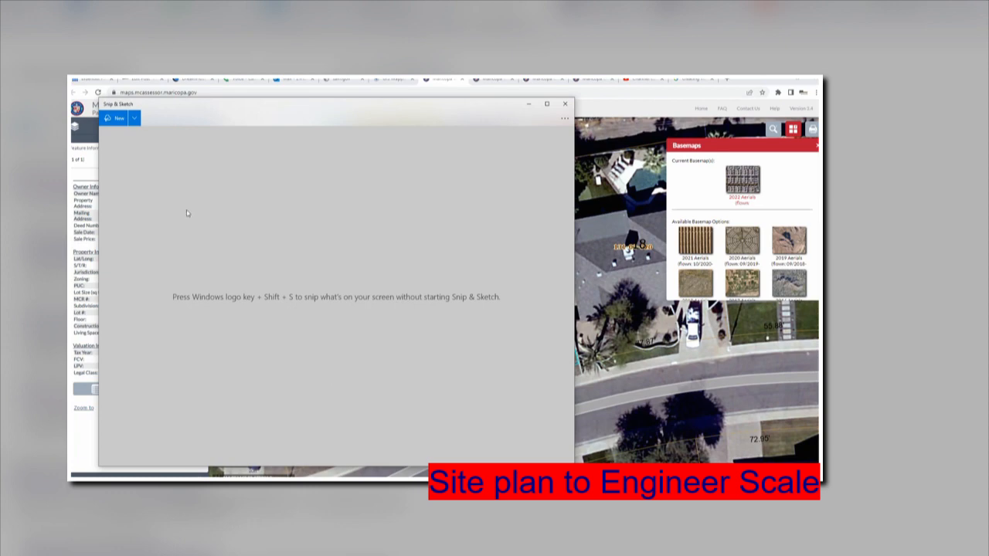
Snip the aerial around the parcel, save it to the Desktop as 'windows castle', copy it, and minimize.
{"action": "left_click", "coordinate": [122, 120]}
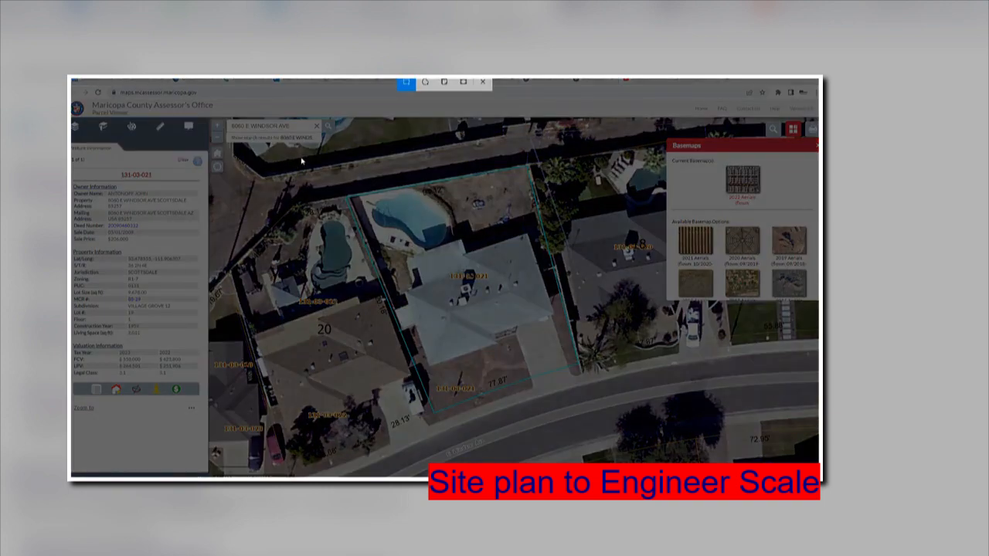
{"action": "left_click_drag", "start_coordinate": [315, 159], "coordinate": [657, 442]}
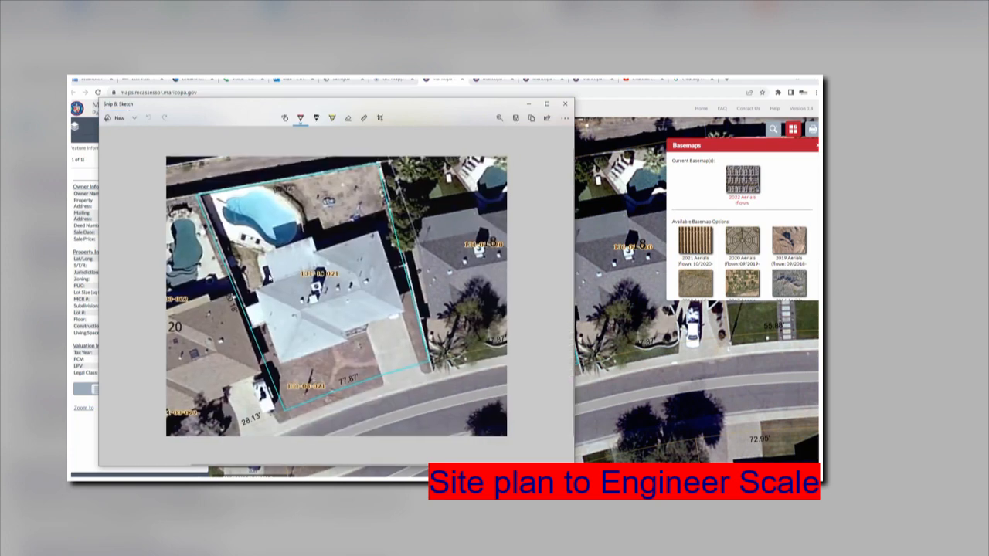
{"action": "left_click", "coordinate": [516, 128]}
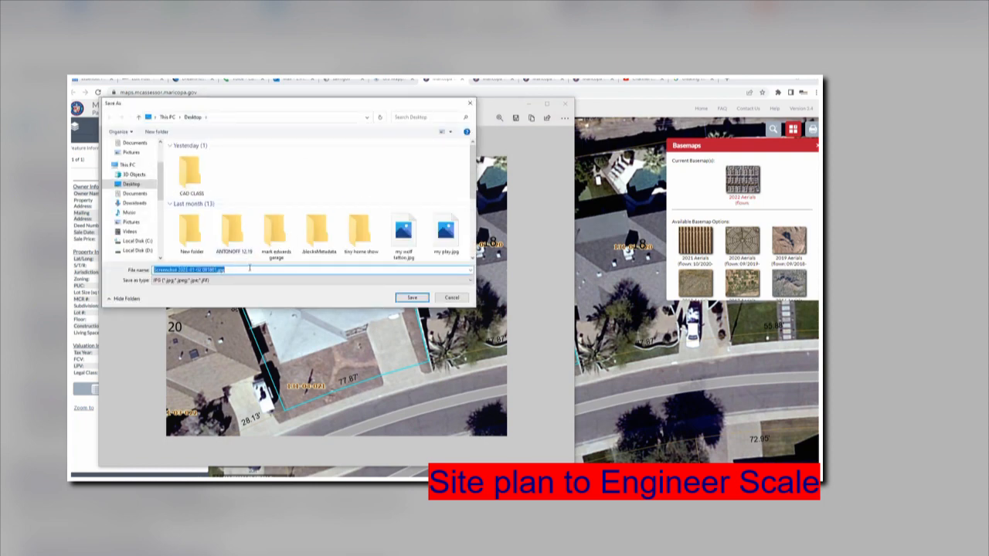
{"action": "type", "text": "wind"}
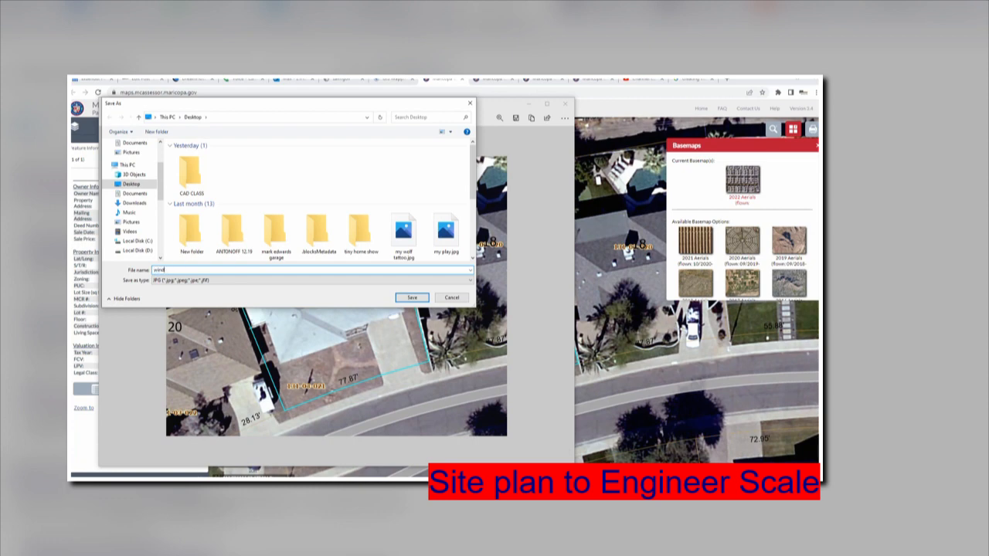
{"action": "type", "text": "ows"}
{"action": "type", "text": " castle"}
{"action": "left_click", "coordinate": [416, 299]}
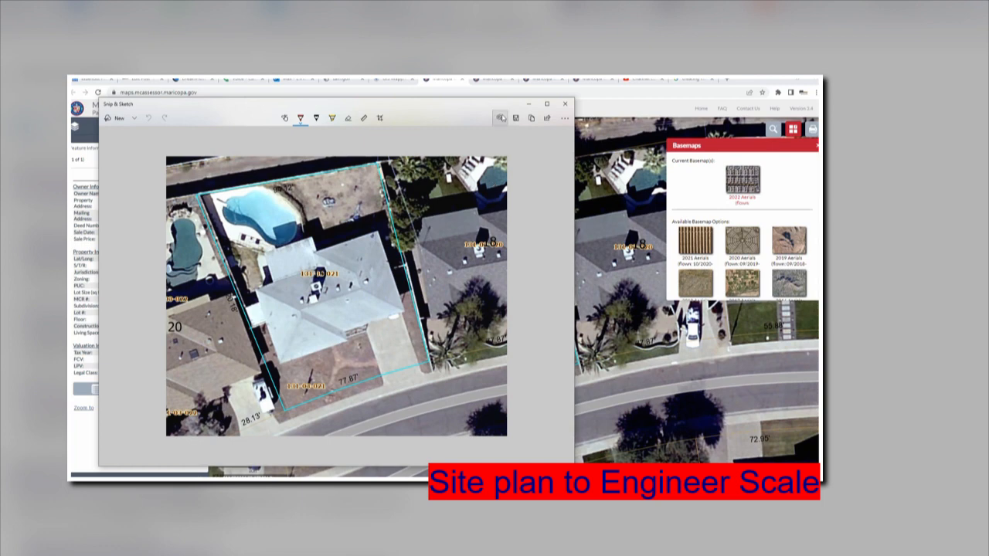
{"action": "left_click", "coordinate": [533, 119]}
{"action": "left_click", "coordinate": [529, 105]}
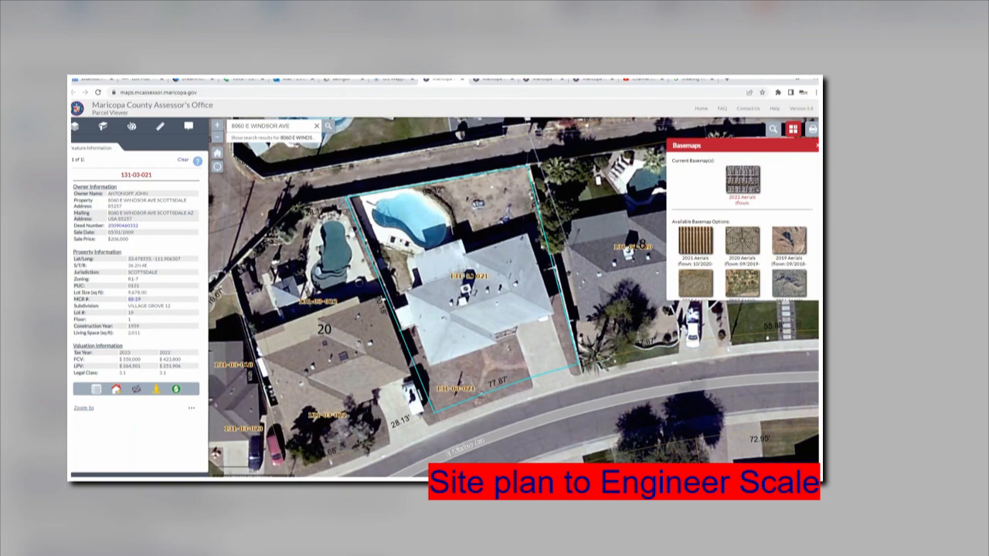
Bring AutoCAD back up and switch Drawing3 to model space.
{"action": "left_click", "coordinate": [494, 486]}
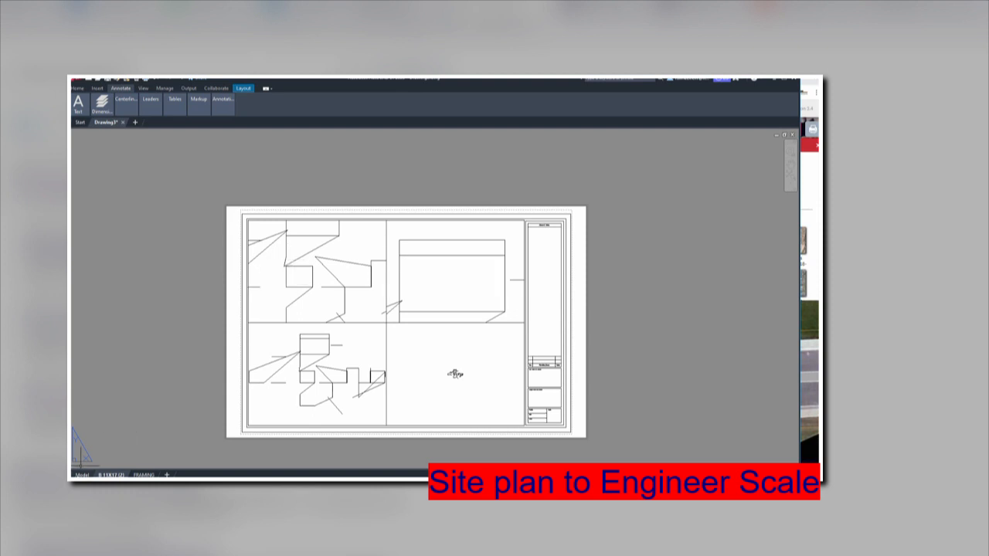
{"action": "left_click", "coordinate": [81, 474]}
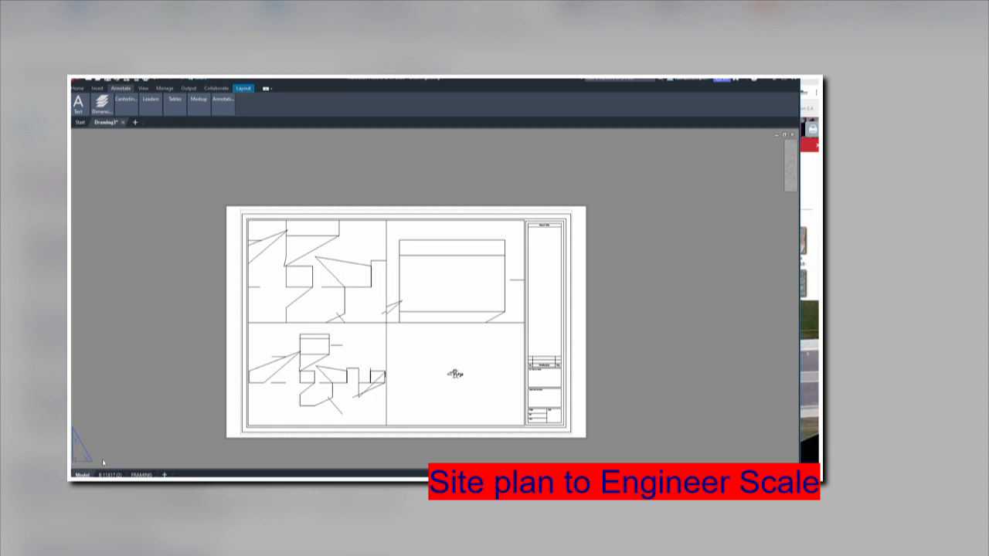
{"action": "left_click", "coordinate": [82, 474]}
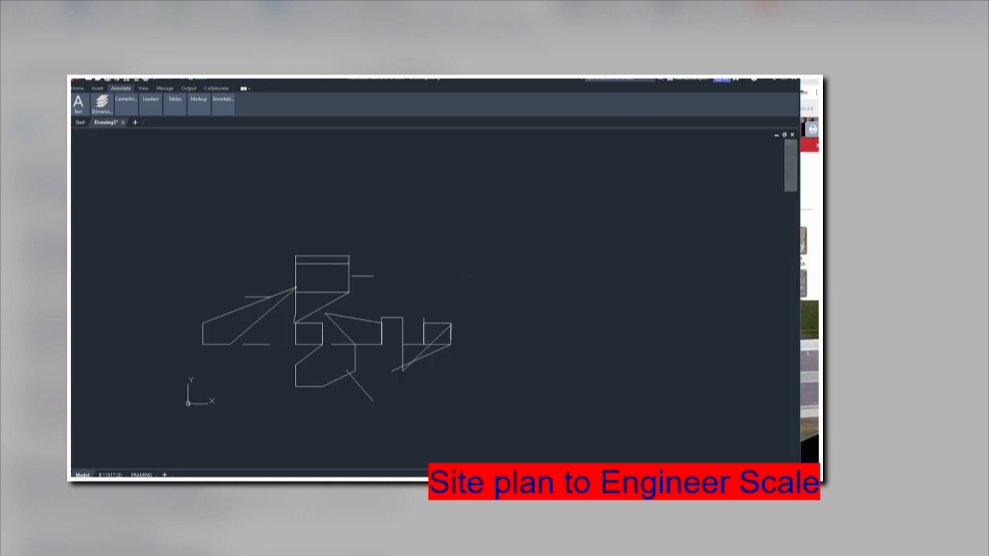
Paste the copied aerial parcel image to the right of the existing linework and zoom to it.
{"action": "right_click", "coordinate": [474, 251]}
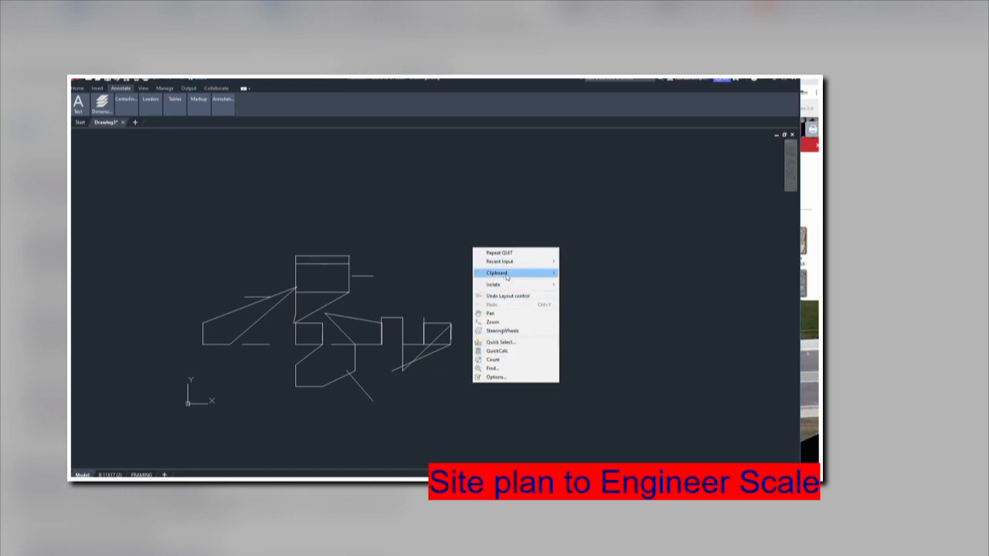
{"action": "mouse_move", "coordinate": [512, 275]}
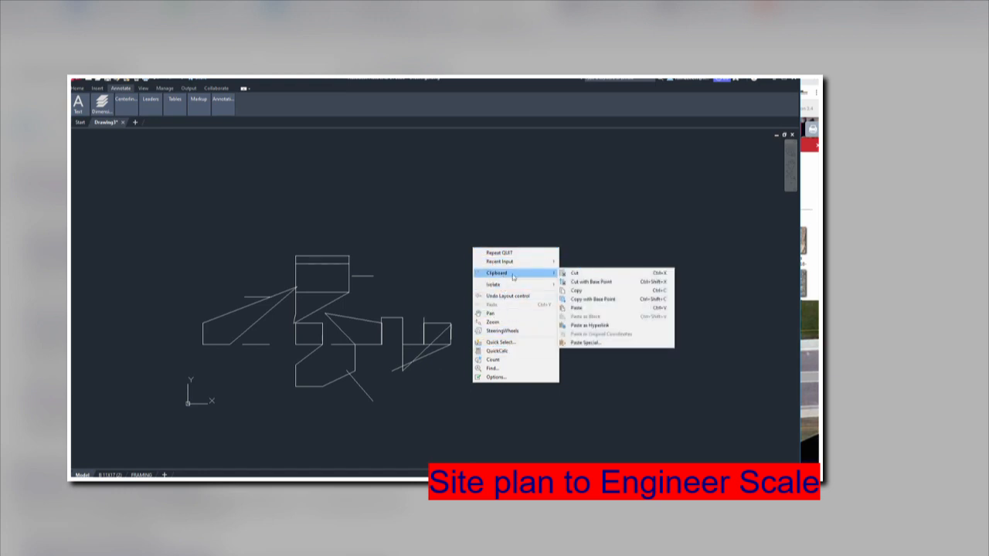
{"action": "left_click", "coordinate": [588, 307]}
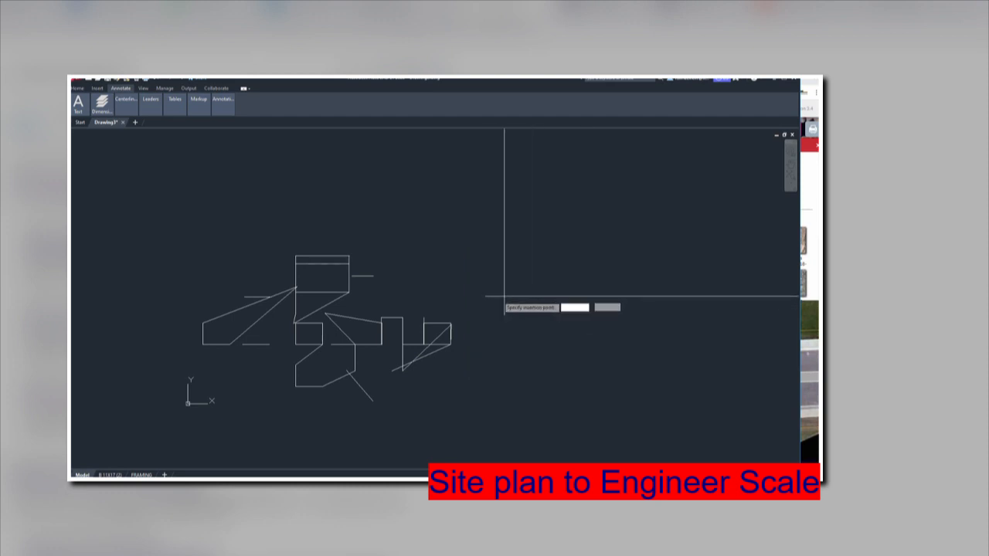
{"action": "left_click", "coordinate": [478, 303]}
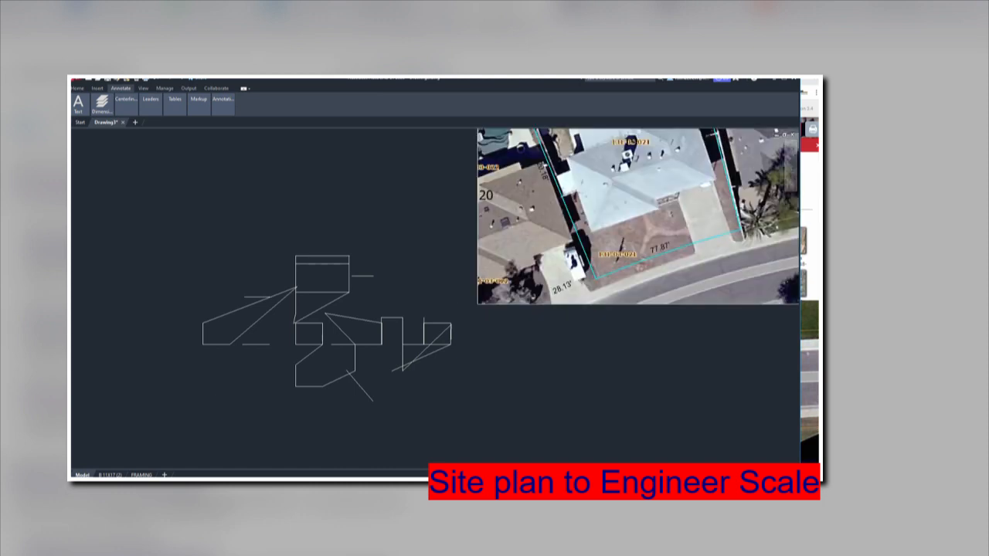
{"action": "scroll", "coordinate": [641, 332], "scroll_direction": "down", "scroll_amount": 2}
{"action": "scroll", "coordinate": [642, 335], "scroll_direction": "down", "scroll_amount": 2}
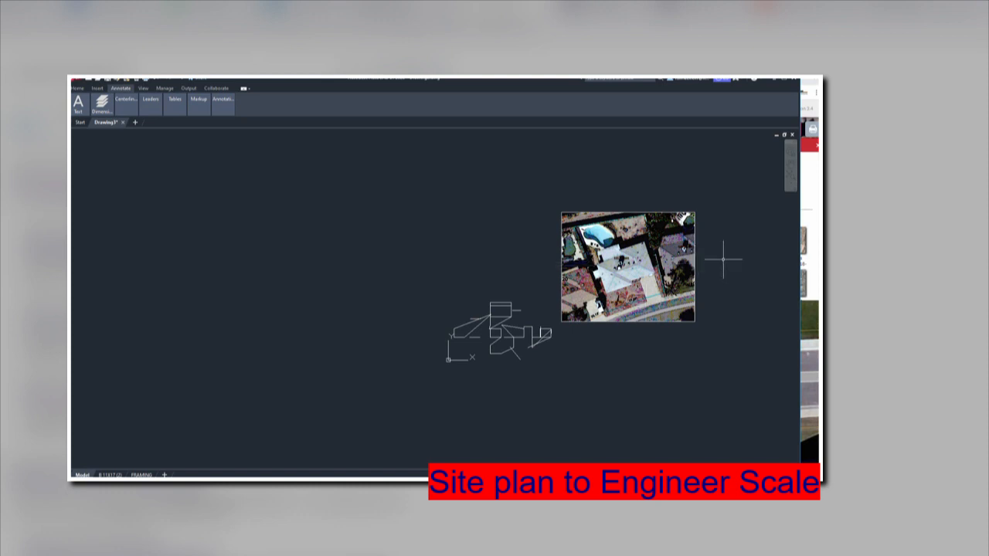
{"action": "scroll", "coordinate": [722, 257], "scroll_direction": "up", "scroll_amount": 2}
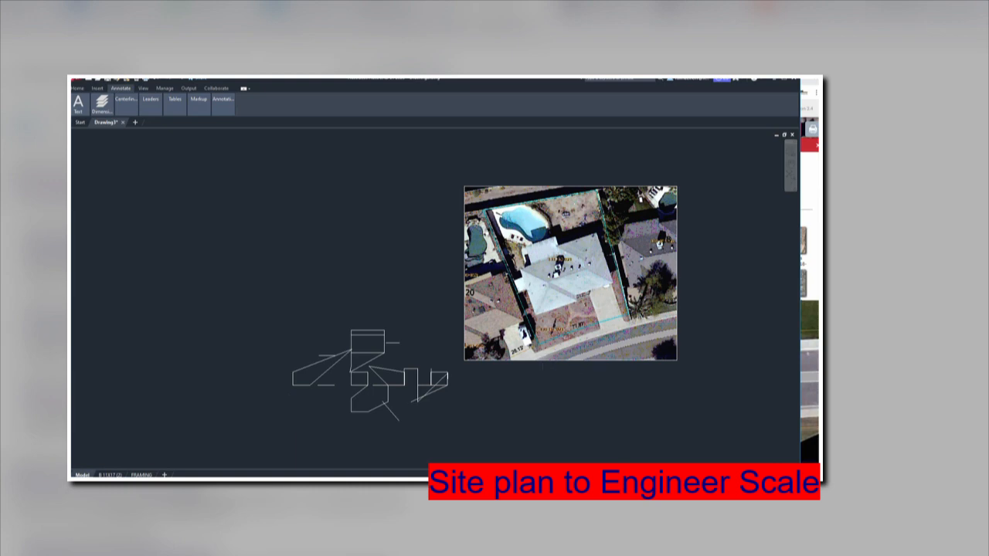
{"action": "scroll", "coordinate": [600, 374], "scroll_direction": "up", "scroll_amount": 2}
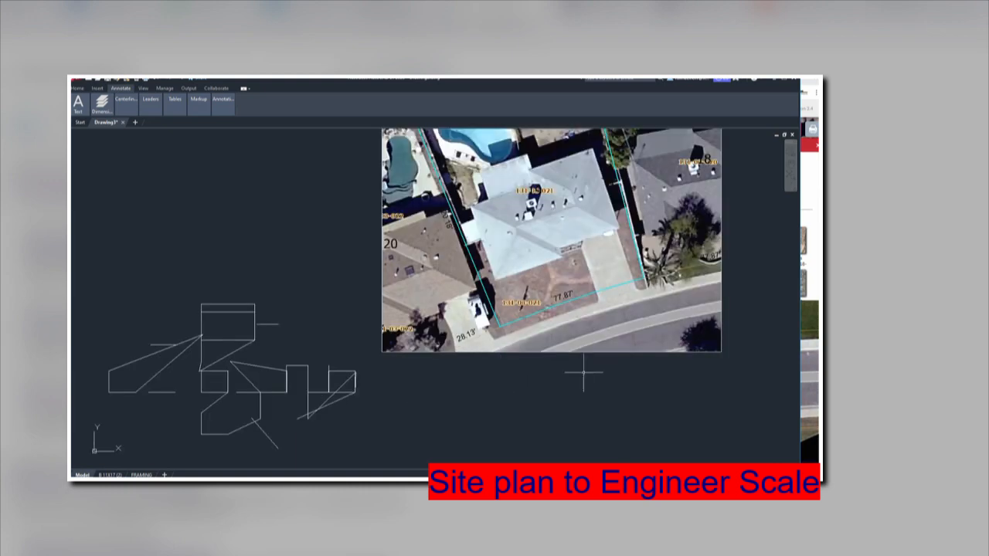
Draw a line (L) along the parcel's 77.87' front boundary on the aerial image.
{"action": "type", "text": "l"}
{"action": "key", "text": "Return"}
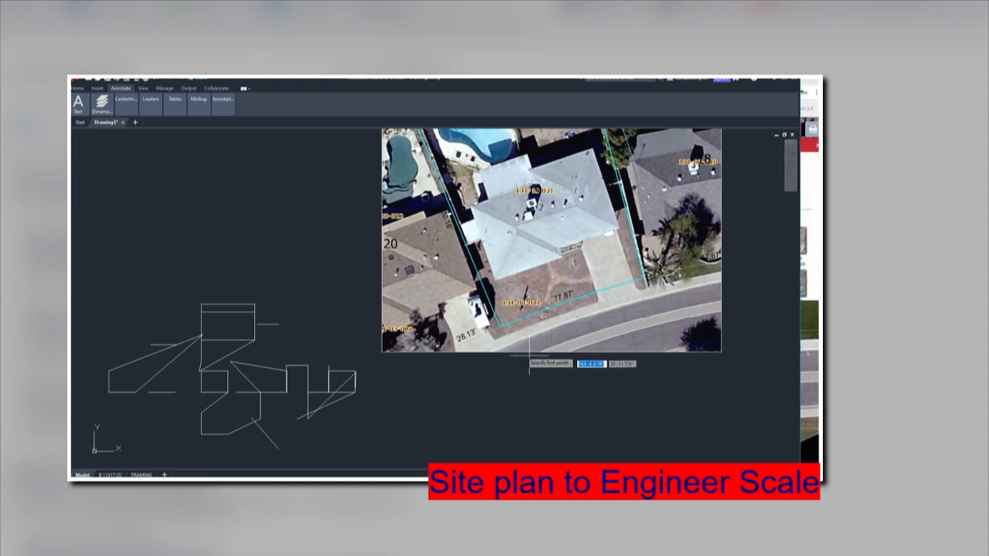
{"action": "left_click", "coordinate": [500, 327]}
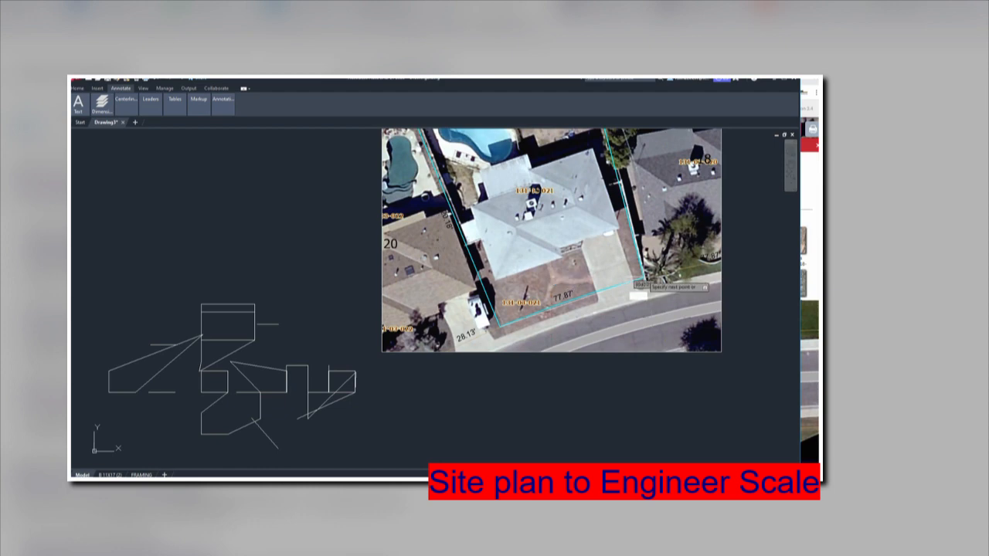
{"action": "scroll", "coordinate": [641, 282], "scroll_direction": "up", "scroll_amount": 2}
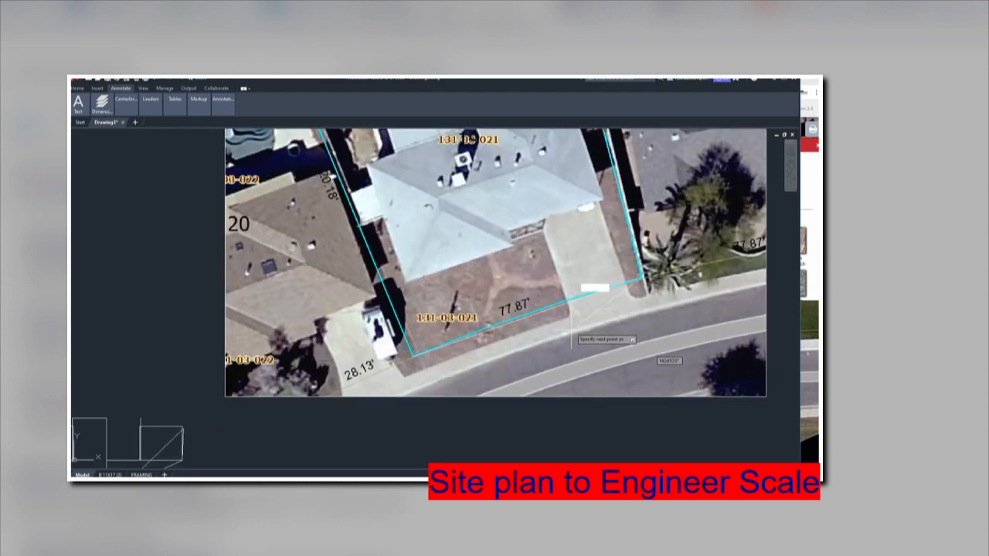
{"action": "key", "text": "Escape"}
{"action": "scroll", "coordinate": [583, 318], "scroll_direction": "down", "scroll_amount": 2}
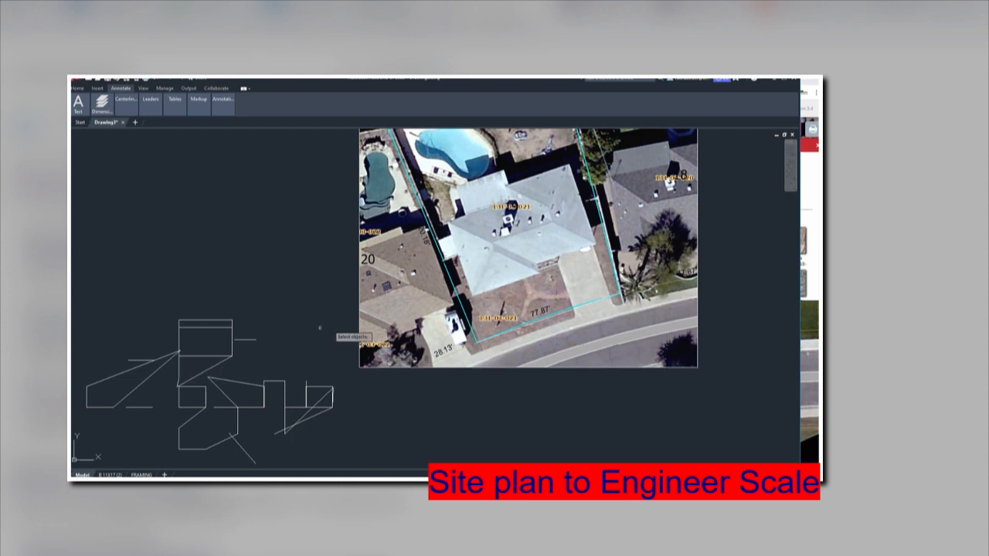
Move the traced 77.87' front line to the open area below the aerial image.
{"action": "left_click", "coordinate": [520, 329]}
{"action": "key", "text": "Return"}
{"action": "left_click", "coordinate": [520, 338]}
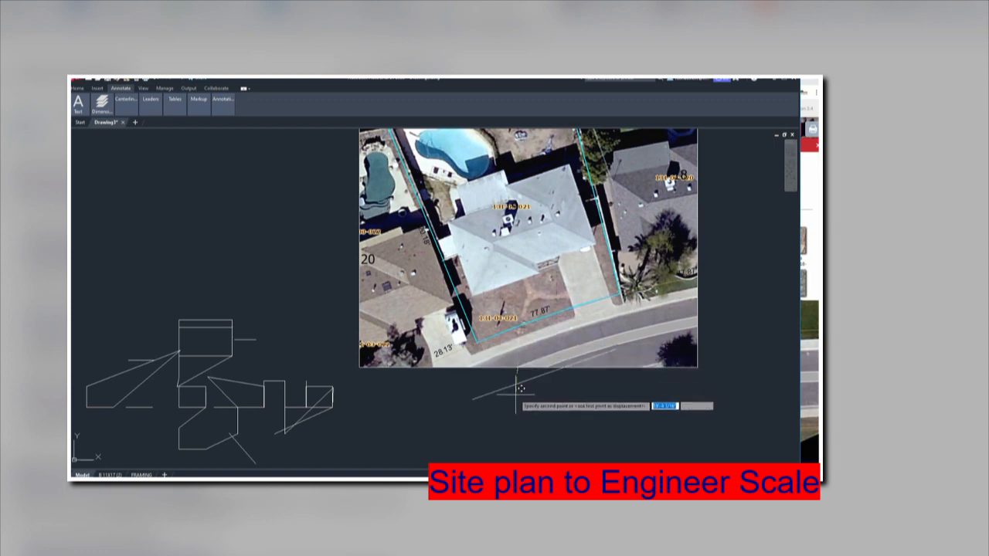
{"action": "left_click", "coordinate": [515, 427]}
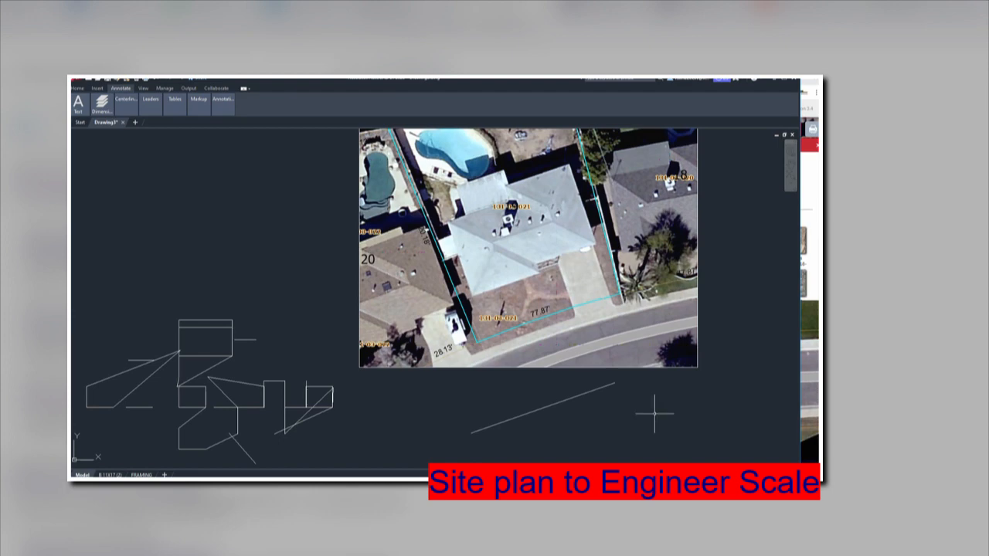
{"action": "type", "text": "scale"}
{"action": "key", "text": "Return"}
Start scaling the aerial image with a reference option, then cancel the attempt.
{"action": "left_click", "coordinate": [734, 337]}
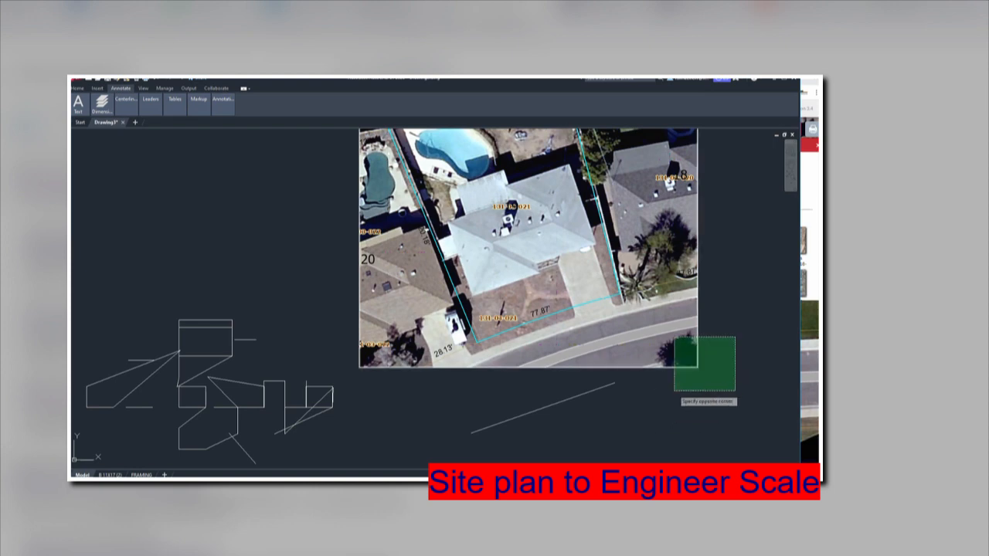
{"action": "left_click", "coordinate": [674, 393]}
{"action": "key", "text": "Return"}
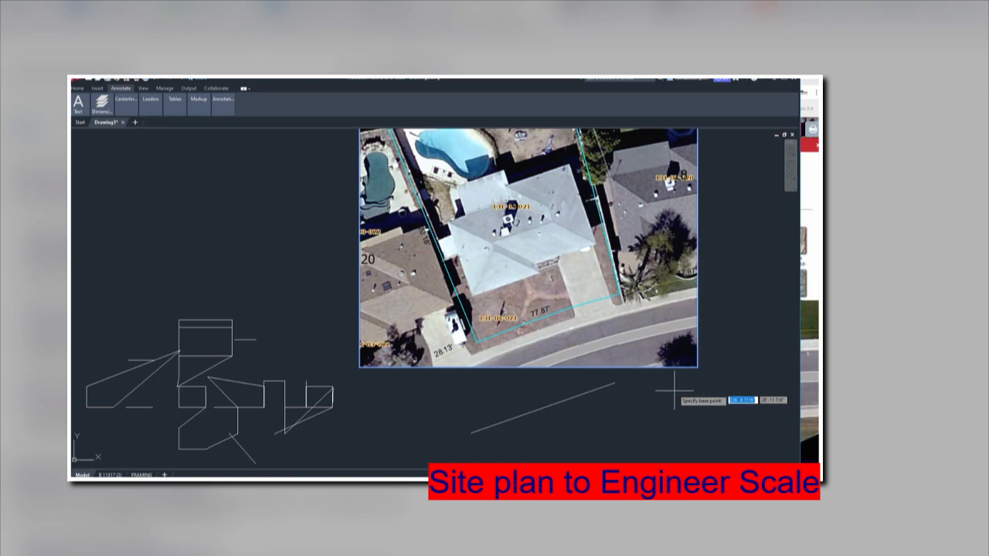
{"action": "type", "text": "r"}
{"action": "key", "text": "Return"}
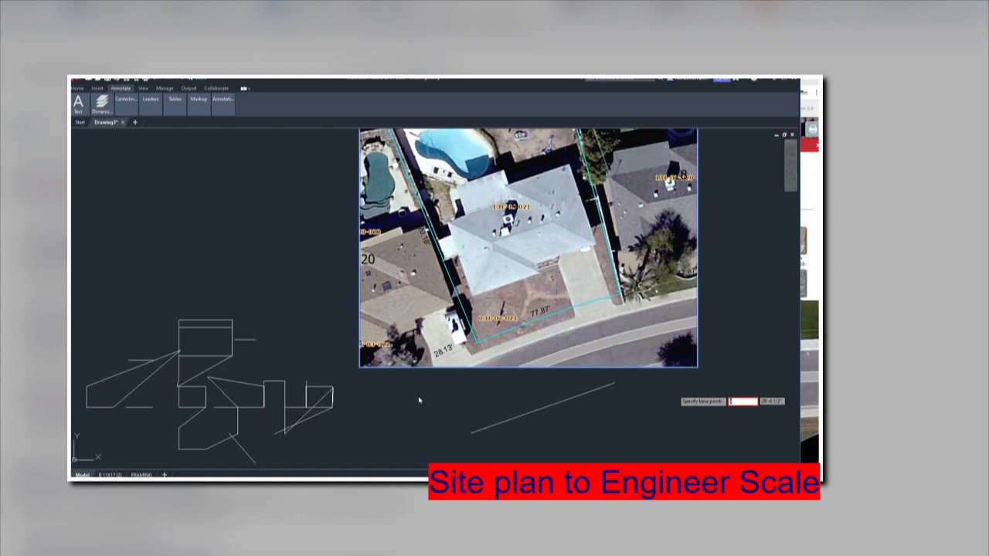
{"action": "key", "text": "BackSpace"}
{"action": "left_click", "coordinate": [360, 369]}
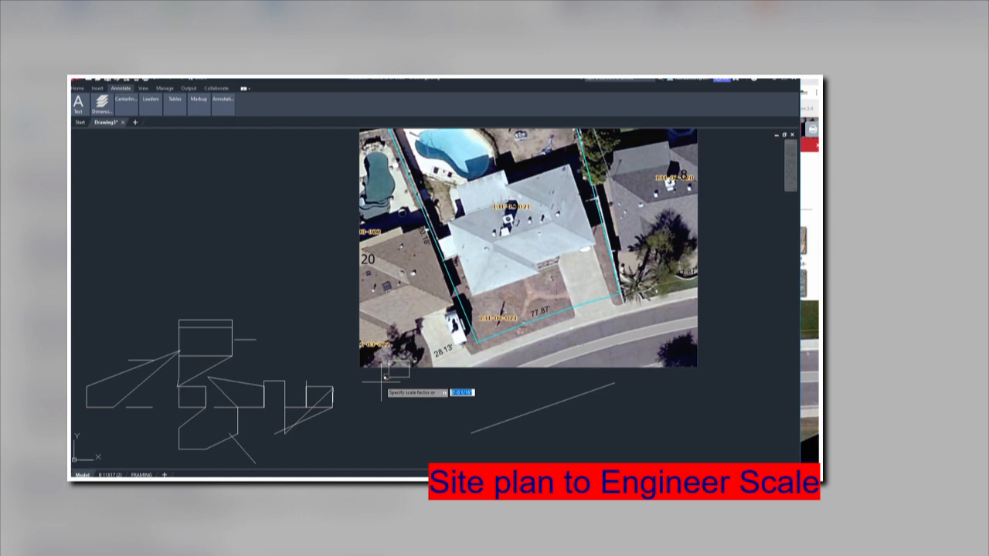
{"action": "key", "text": "Escape"}
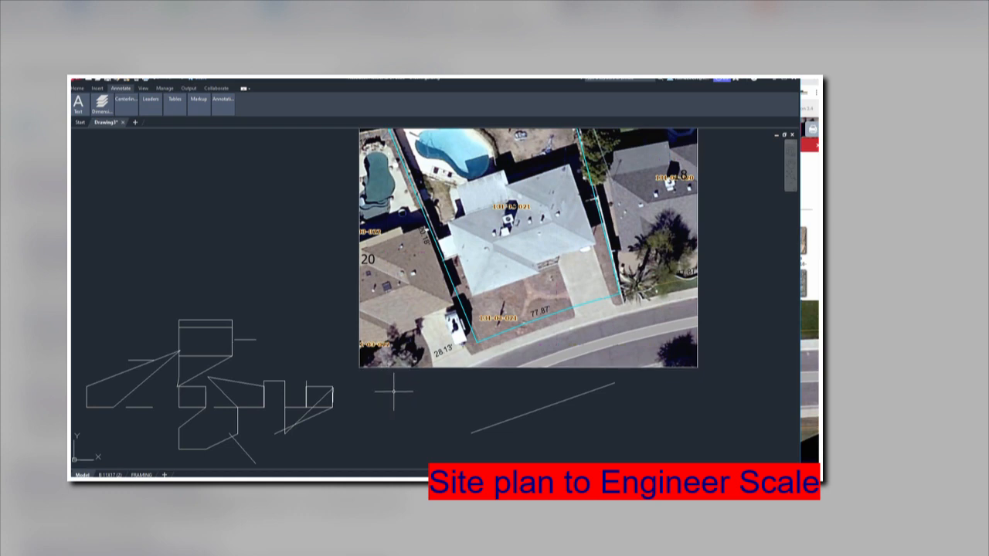
Scale the image from its lower-left corner so the front line's reference length becomes 77.87.
{"action": "type", "text": "scale"}
{"action": "key", "text": "Return"}
{"action": "left_click", "coordinate": [724, 320]}
{"action": "left_click", "coordinate": [684, 364]}
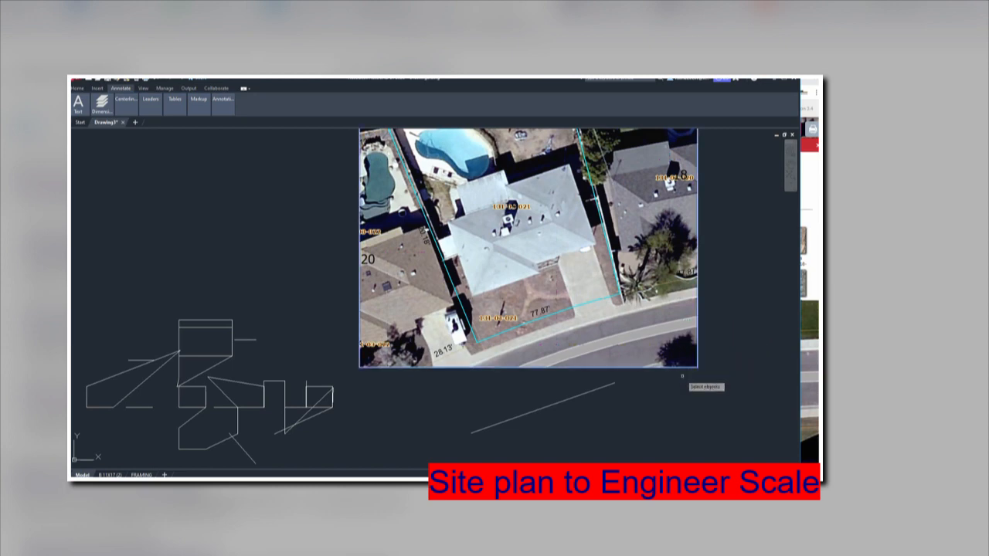
{"action": "key", "text": "Return"}
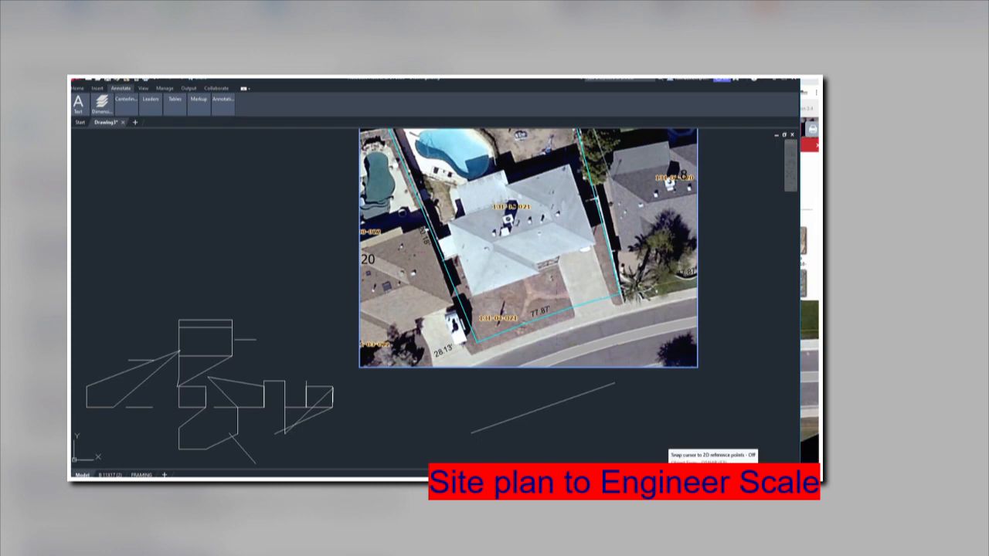
{"action": "left_click", "coordinate": [359, 368]}
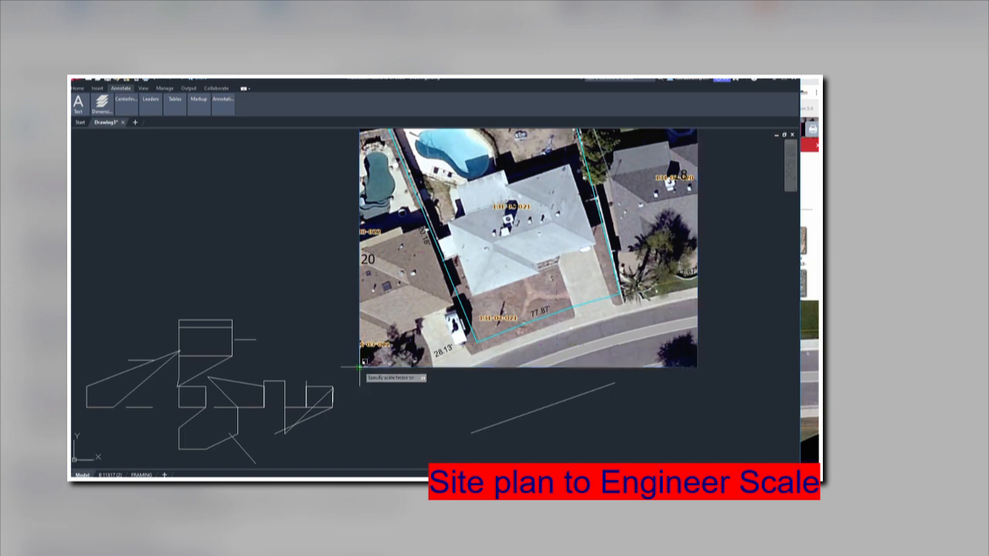
{"action": "type", "text": "r"}
{"action": "key", "text": "Return"}
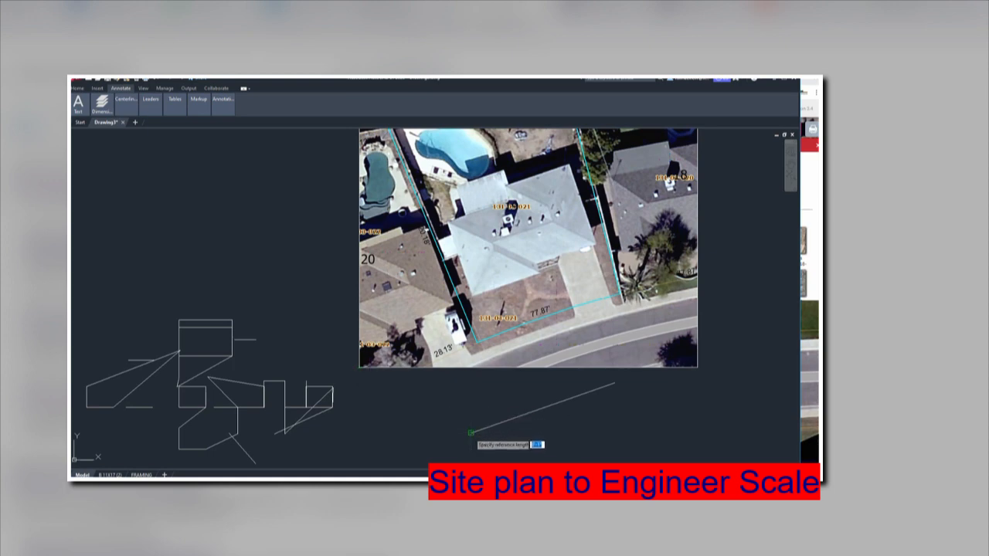
{"action": "left_click", "coordinate": [471, 431]}
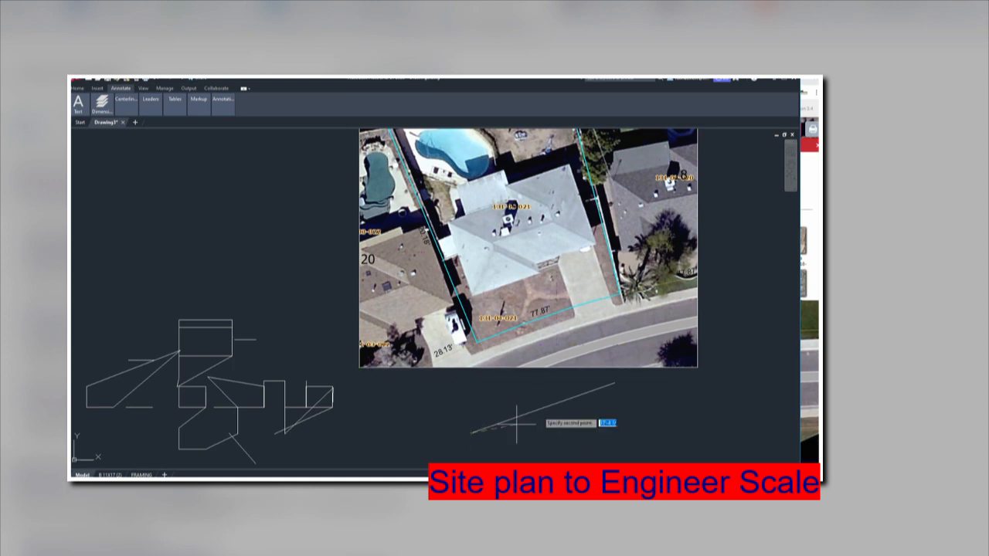
{"action": "left_click", "coordinate": [613, 383]}
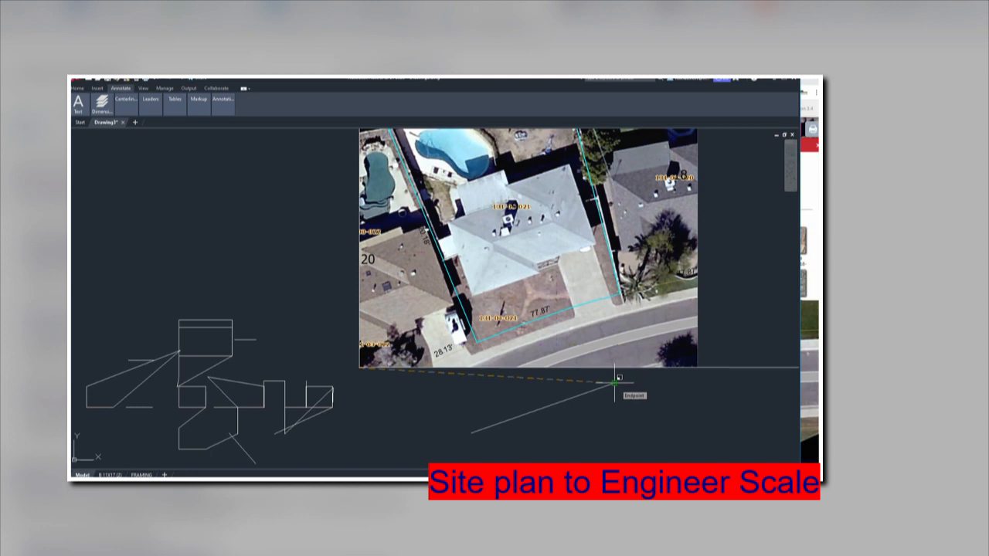
{"action": "left_click", "coordinate": [615, 381]}
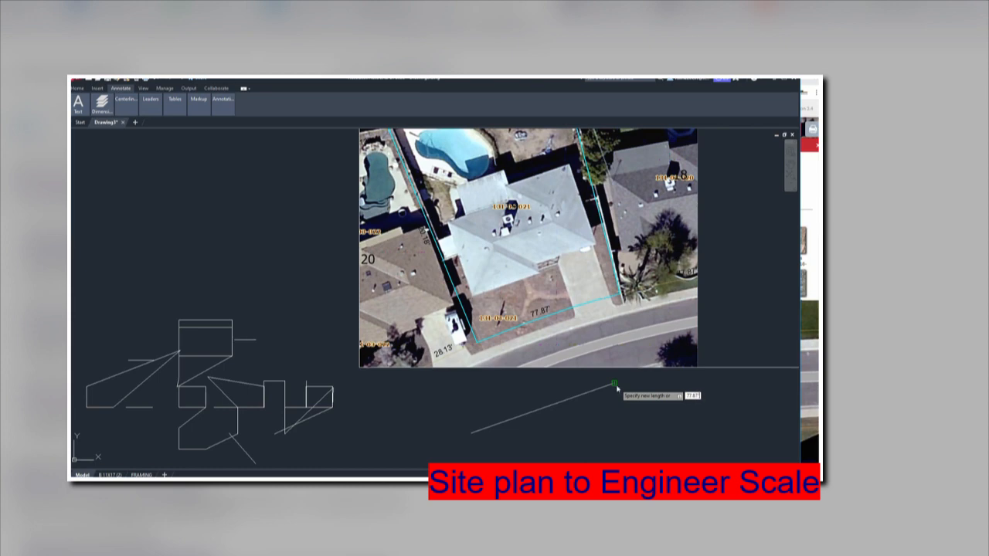
{"action": "type", "text": "7"}
{"action": "key", "text": "Return"}
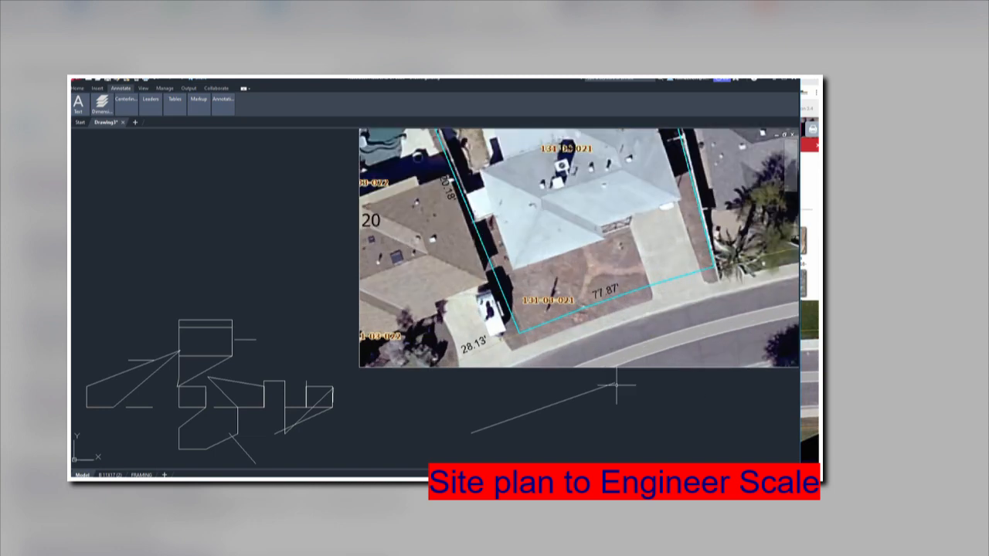
Zoom so the whole rescaled aerial parcel image is in view for dimensioning.
{"action": "scroll", "coordinate": [609, 392], "scroll_direction": "down", "scroll_amount": 4}
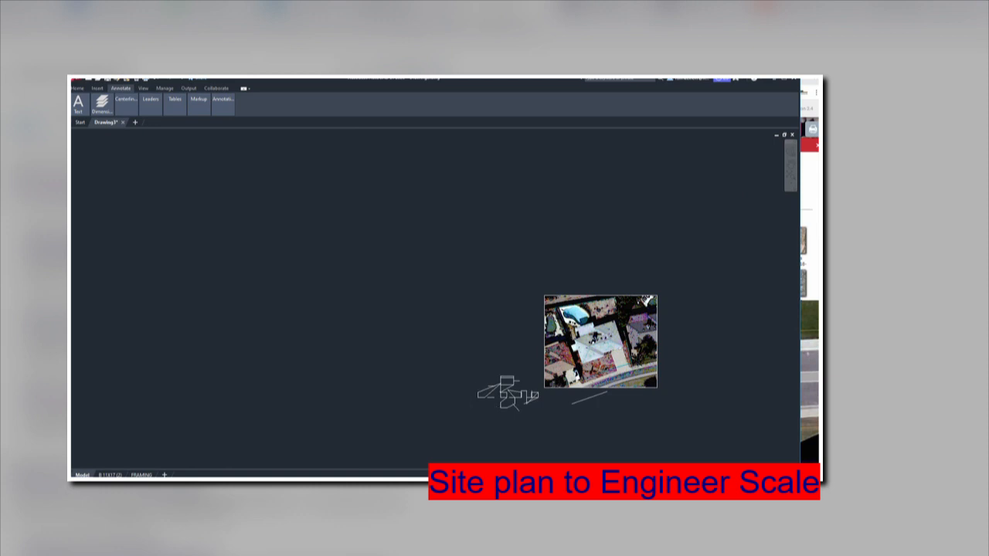
{"action": "scroll", "coordinate": [608, 380], "scroll_direction": "up", "scroll_amount": 4}
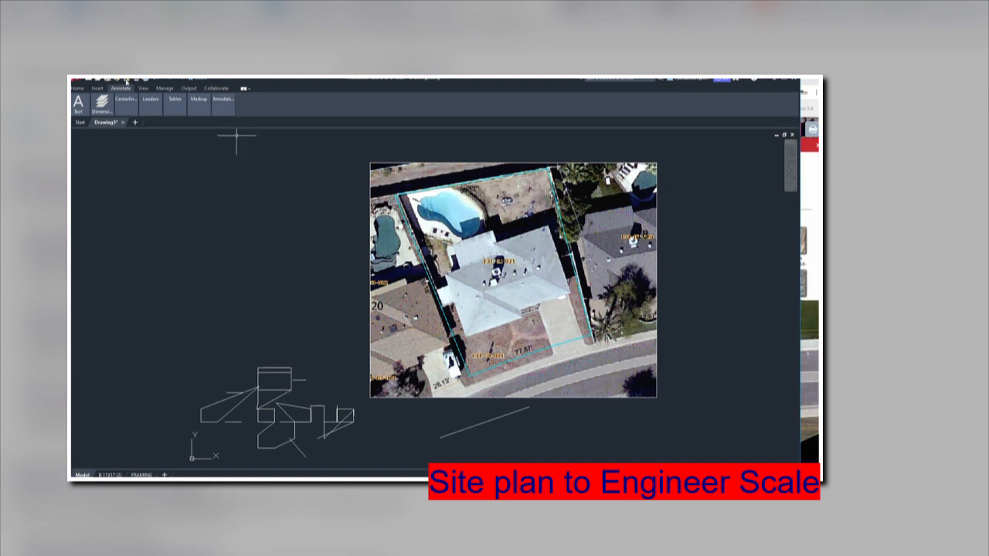
{"action": "mouse_move", "coordinate": [110, 105]}
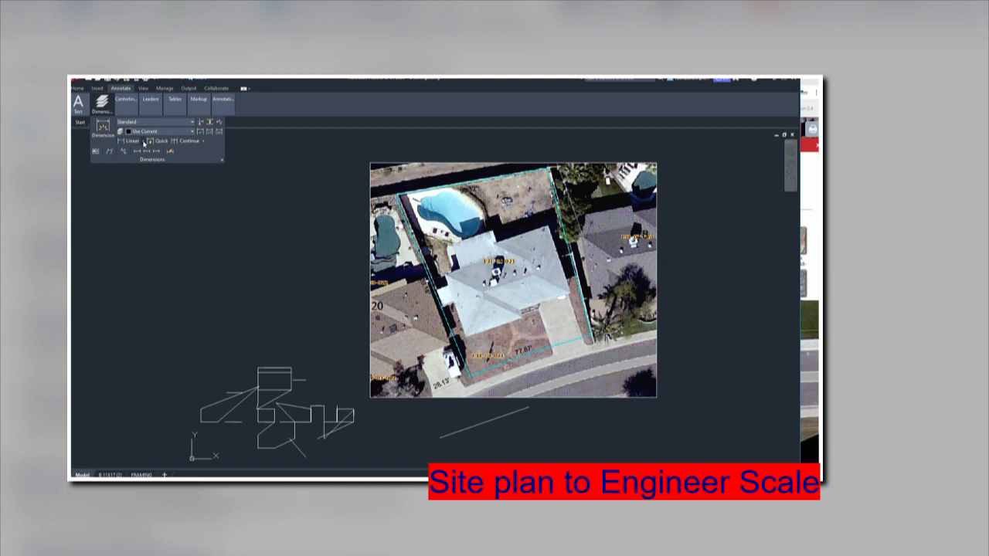
Add an aligned dimension along the side lot line from the rear corner to the front corner.
{"action": "left_click", "coordinate": [143, 143]}
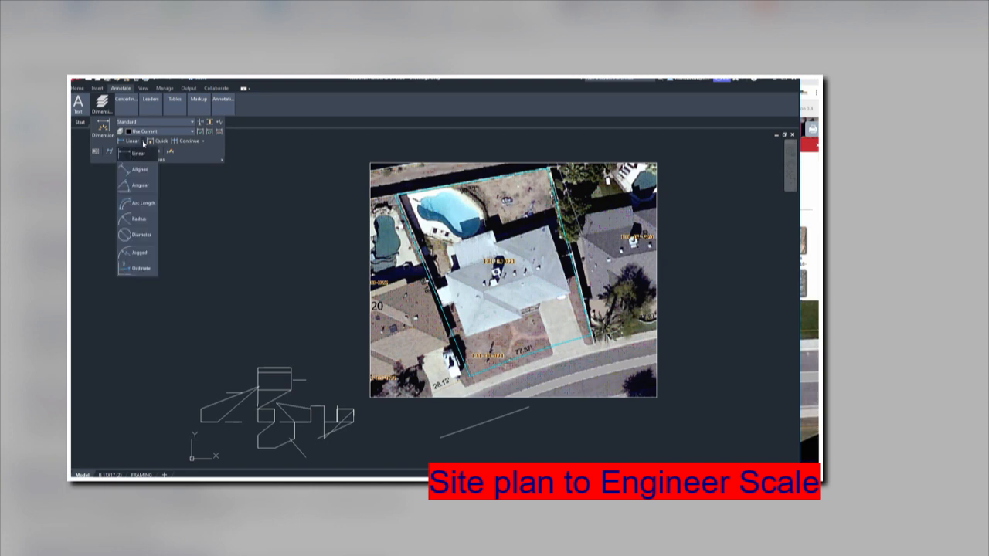
{"action": "left_click", "coordinate": [139, 170]}
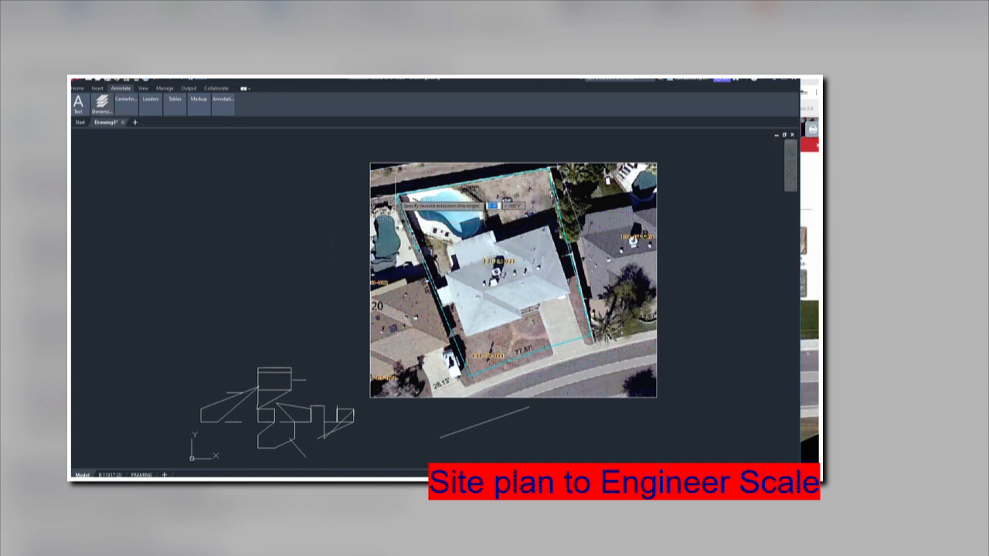
{"action": "left_click", "coordinate": [396, 195]}
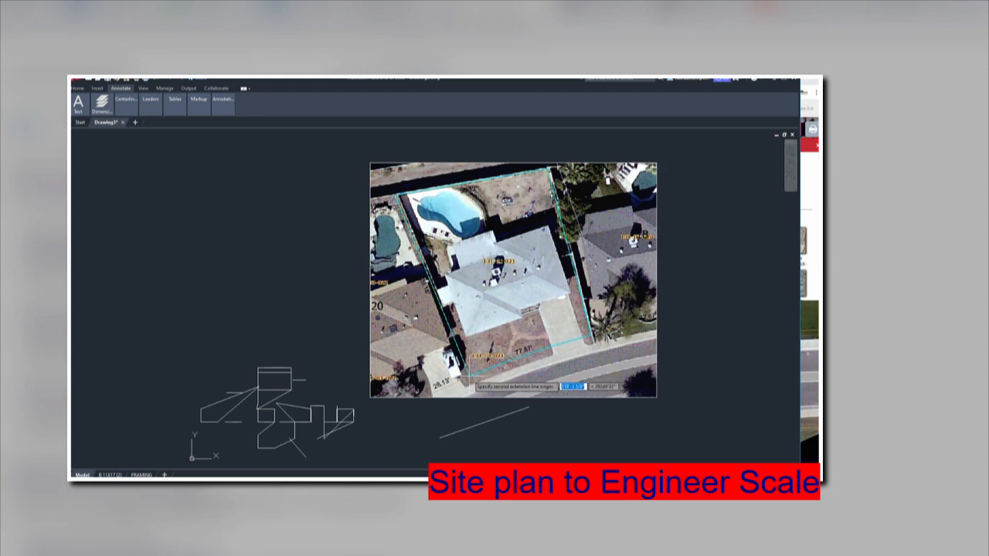
{"action": "left_click", "coordinate": [472, 374]}
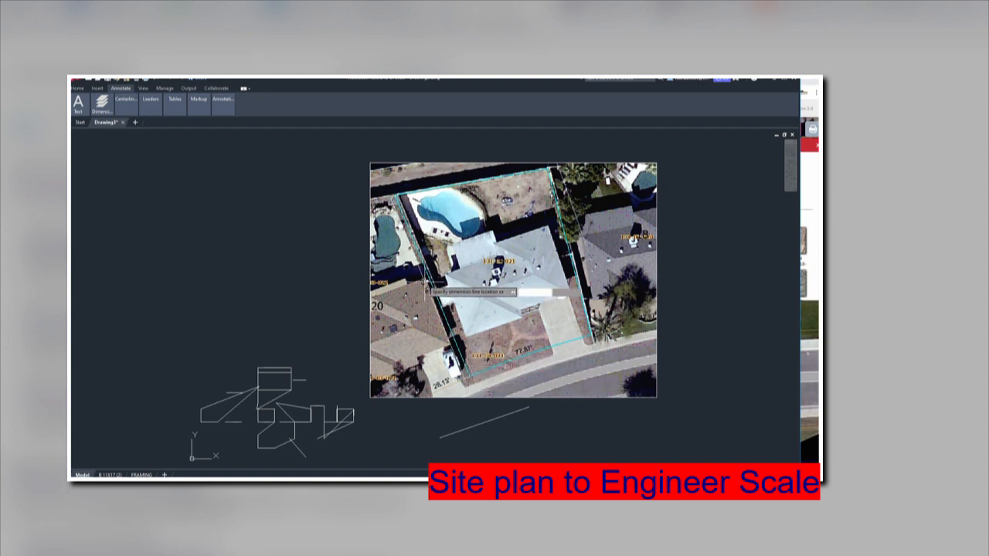
{"action": "scroll", "coordinate": [442, 287], "scroll_direction": "up", "scroll_amount": 10}
{"action": "scroll", "coordinate": [441, 292], "scroll_direction": "down", "scroll_amount": 6}
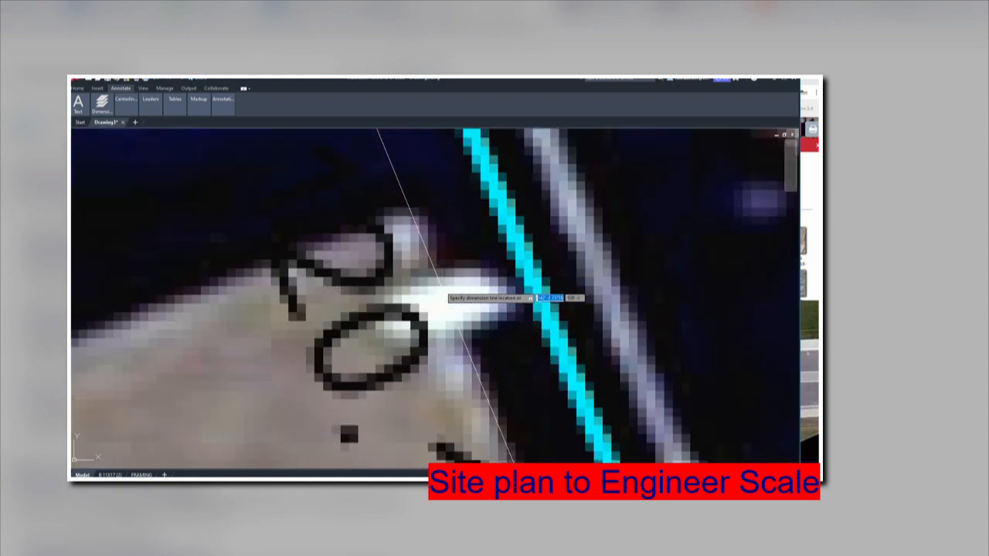
{"action": "scroll", "coordinate": [456, 298], "scroll_direction": "down", "scroll_amount": 5}
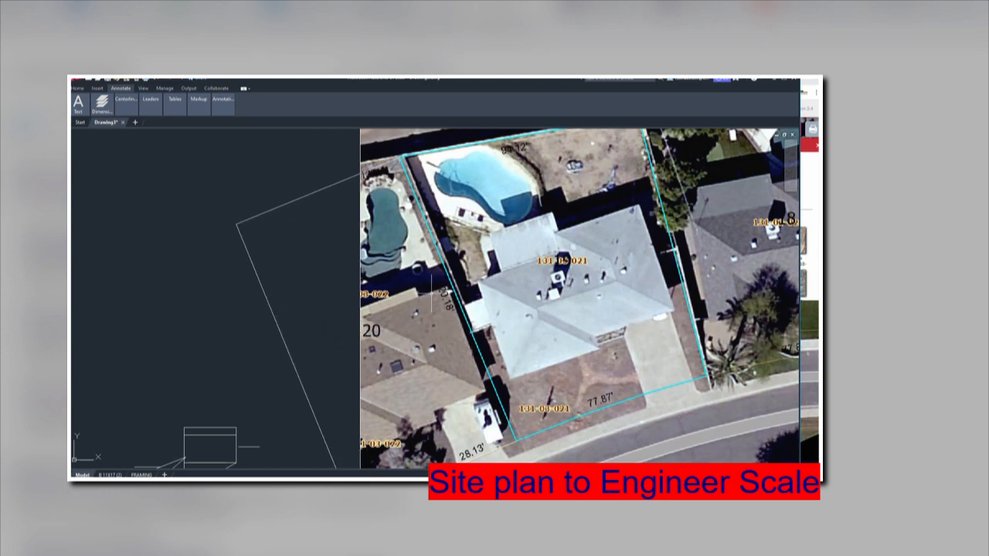
{"action": "scroll", "coordinate": [445, 303], "scroll_direction": "up", "scroll_amount": 5}
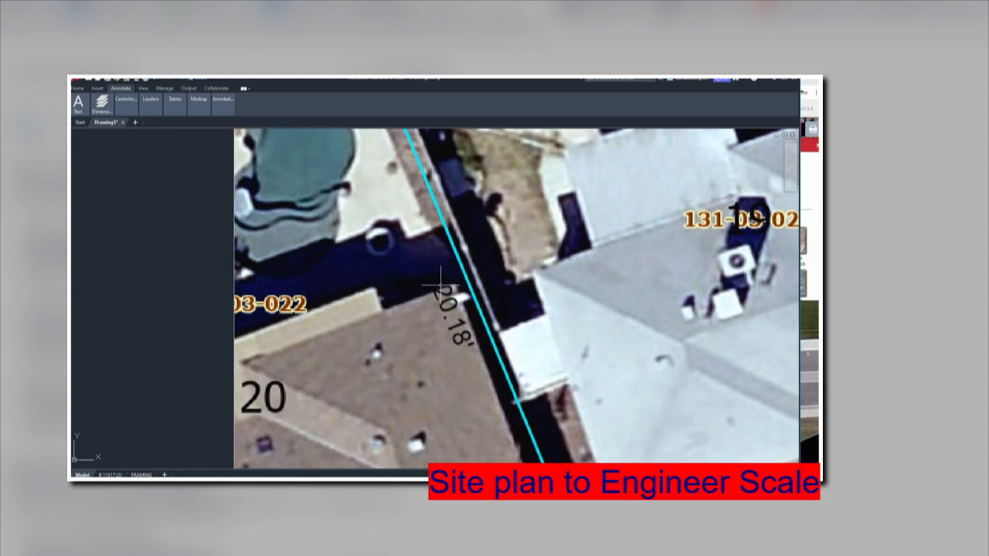
{"action": "scroll", "coordinate": [448, 297], "scroll_direction": "down", "scroll_amount": 10}
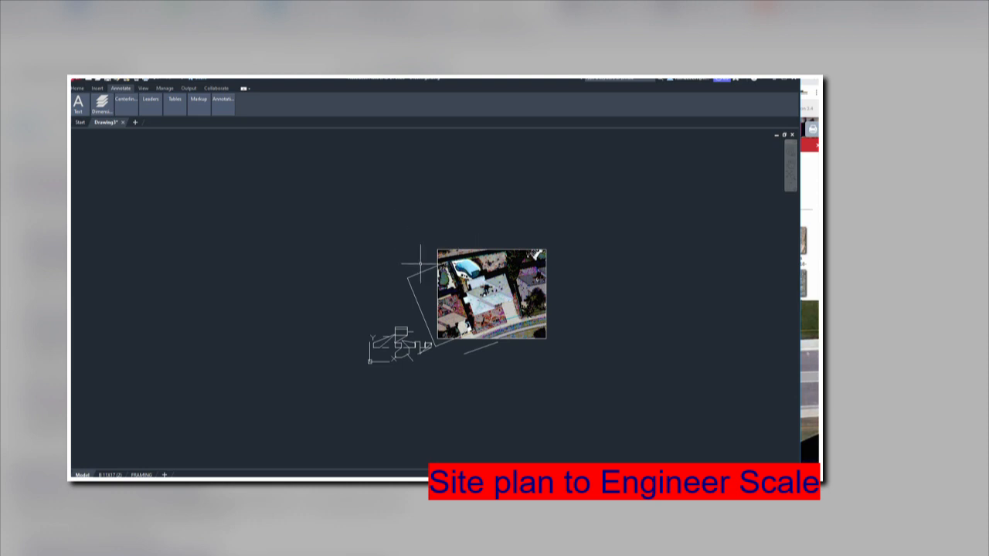
Erase the stray rotated outline and the leftover line around the aerial image.
{"action": "type", "text": "e"}
{"action": "key", "text": "Return"}
{"action": "left_click", "coordinate": [415, 263]}
{"action": "left_click", "coordinate": [403, 291]}
{"action": "key", "text": "Return"}
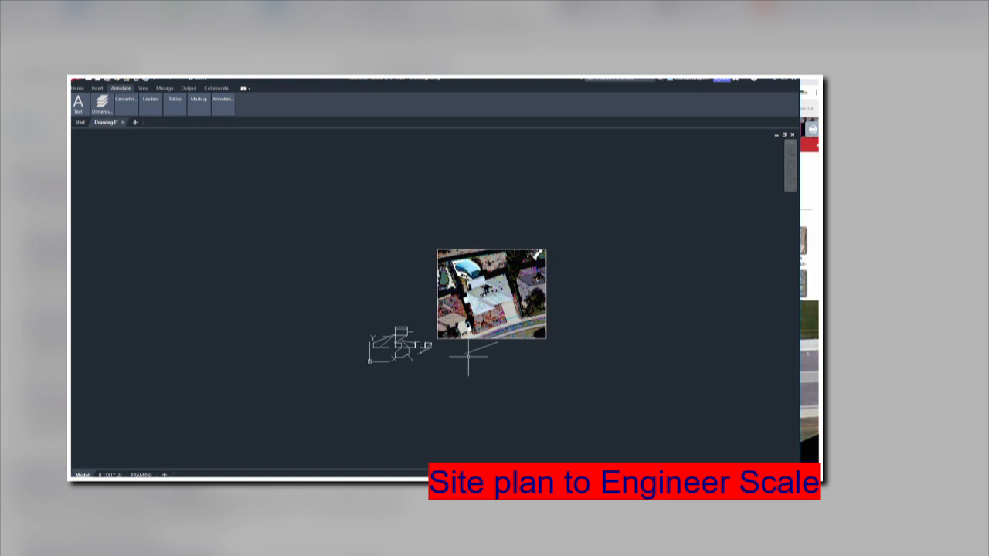
{"action": "type", "text": "e"}
{"action": "key", "text": "Return"}
{"action": "left_click", "coordinate": [472, 344]}
{"action": "left_click", "coordinate": [474, 360]}
{"action": "key", "text": "Return"}
Switch back to the Maricopa County Parcel Viewer in Chrome.
{"action": "scroll", "coordinate": [482, 292], "scroll_direction": "up", "scroll_amount": 5}
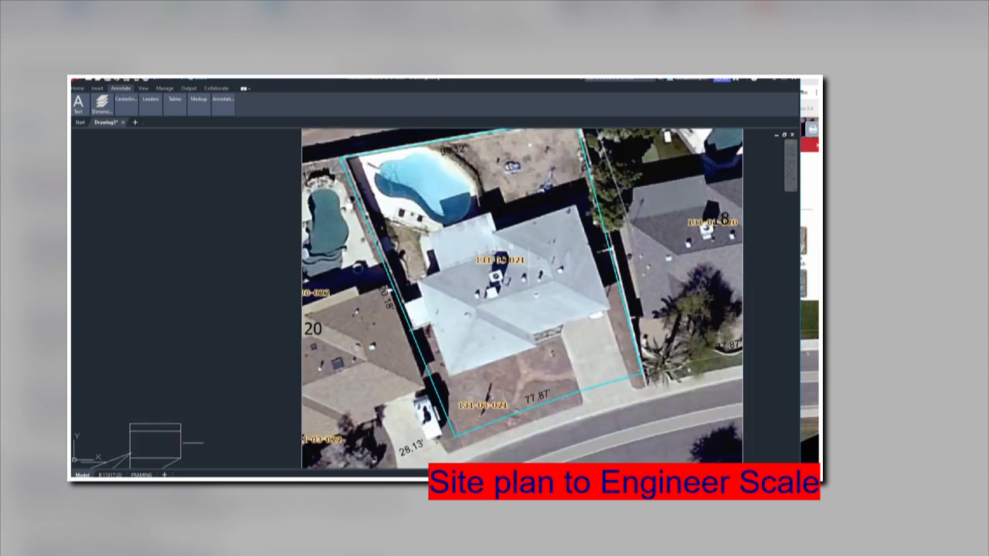
{"action": "scroll", "coordinate": [547, 231], "scroll_direction": "down", "scroll_amount": 3}
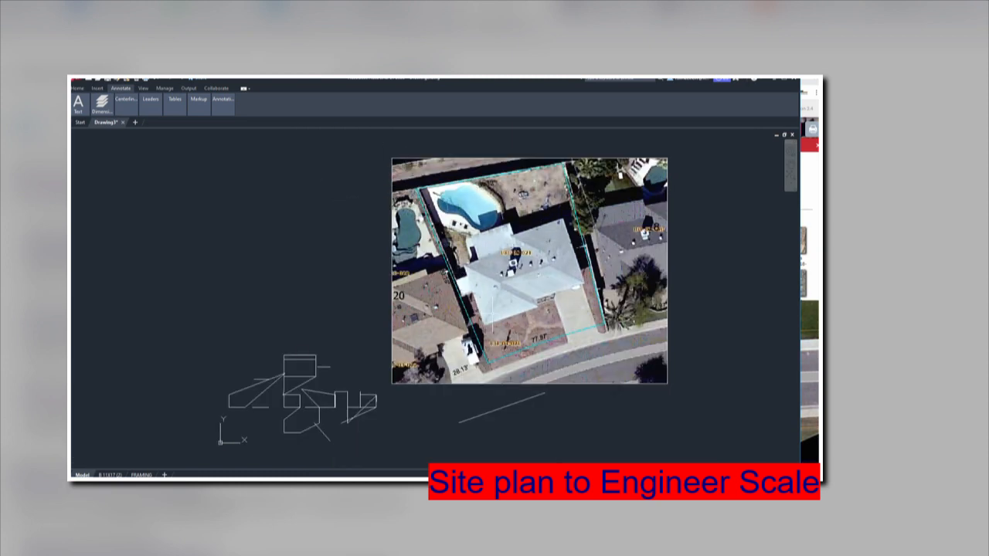
{"action": "left_click", "coordinate": [544, 476]}
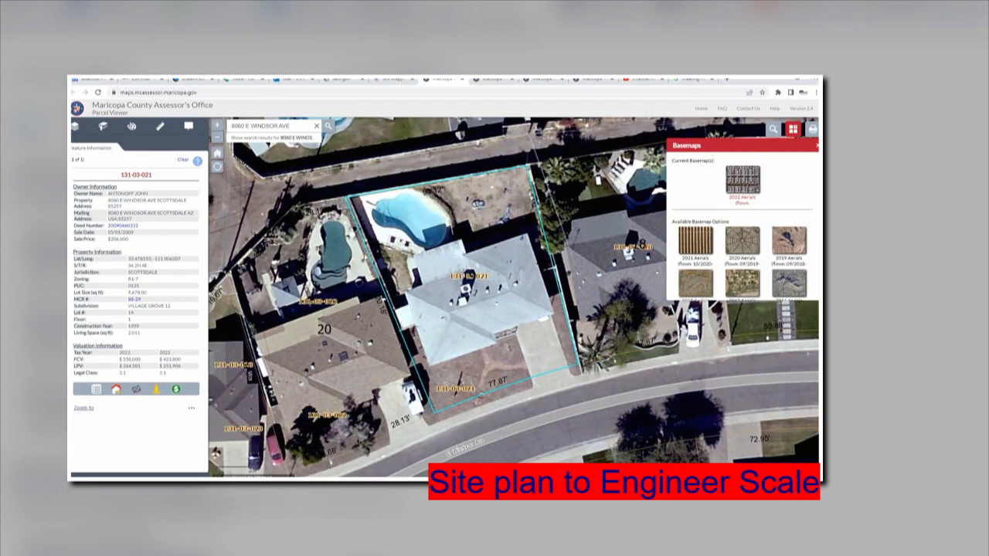
Activate the Parcel Viewer's straight-line measuring tool, keeping Square feet as the area unit.
{"action": "left_click", "coordinate": [159, 130]}
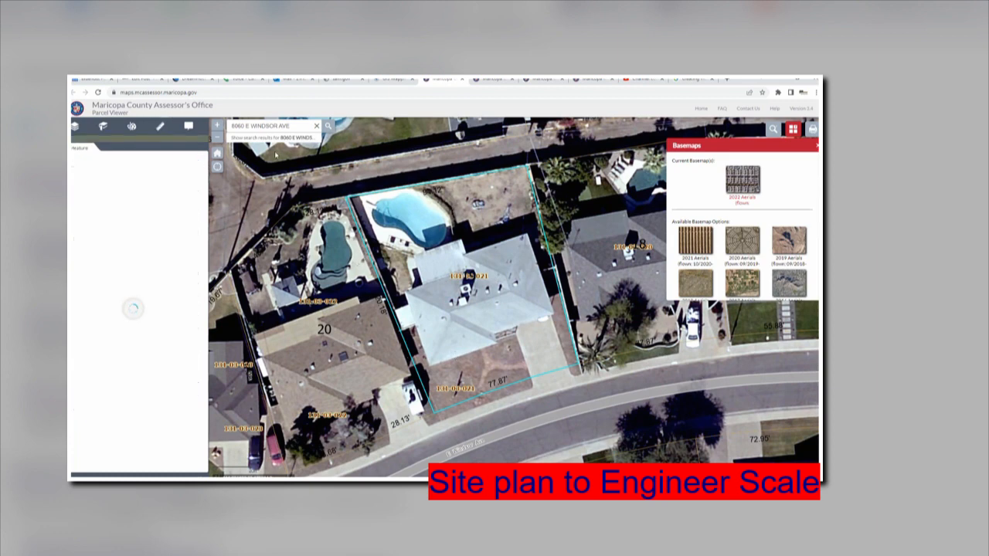
{"action": "left_click", "coordinate": [78, 182]}
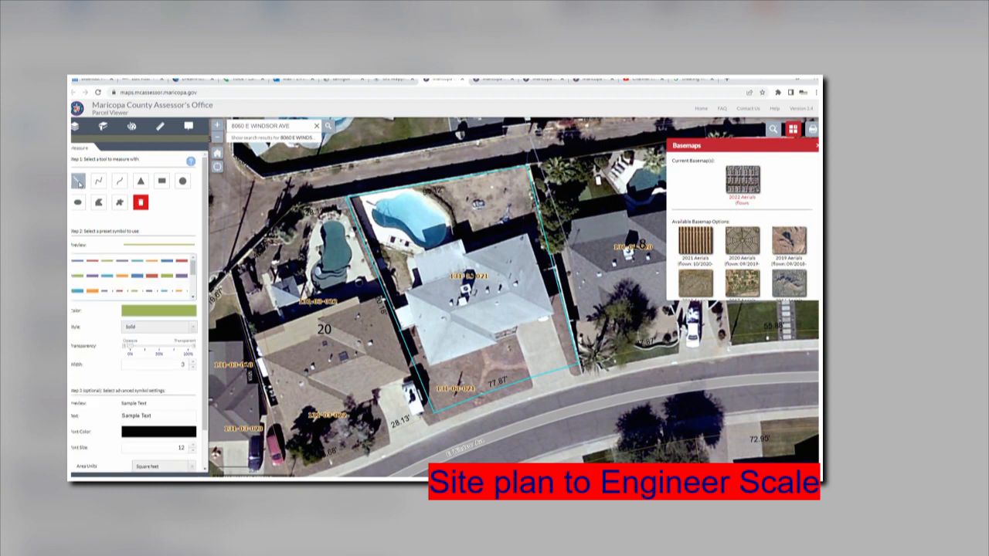
{"action": "left_click", "coordinate": [78, 182]}
{"action": "left_click", "coordinate": [78, 182]}
{"action": "left_click", "coordinate": [78, 182]}
{"action": "scroll", "coordinate": [168, 402], "scroll_direction": "down", "scroll_amount": 1}
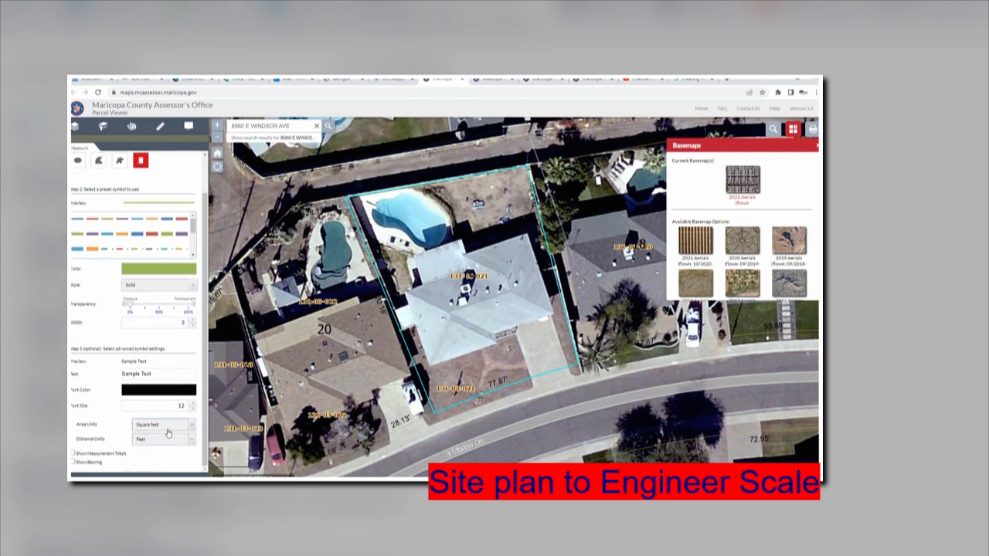
{"action": "left_click", "coordinate": [188, 426]}
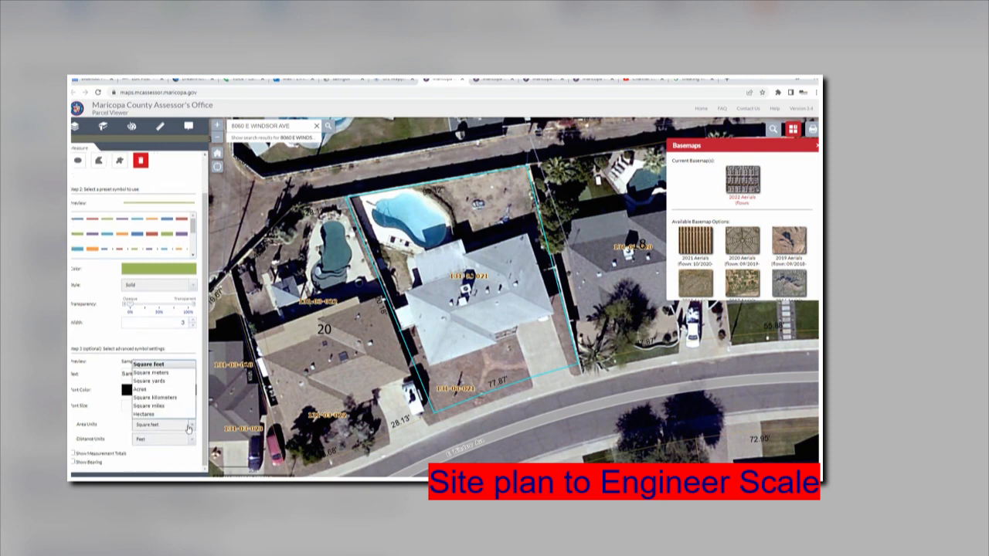
{"action": "left_click", "coordinate": [188, 427]}
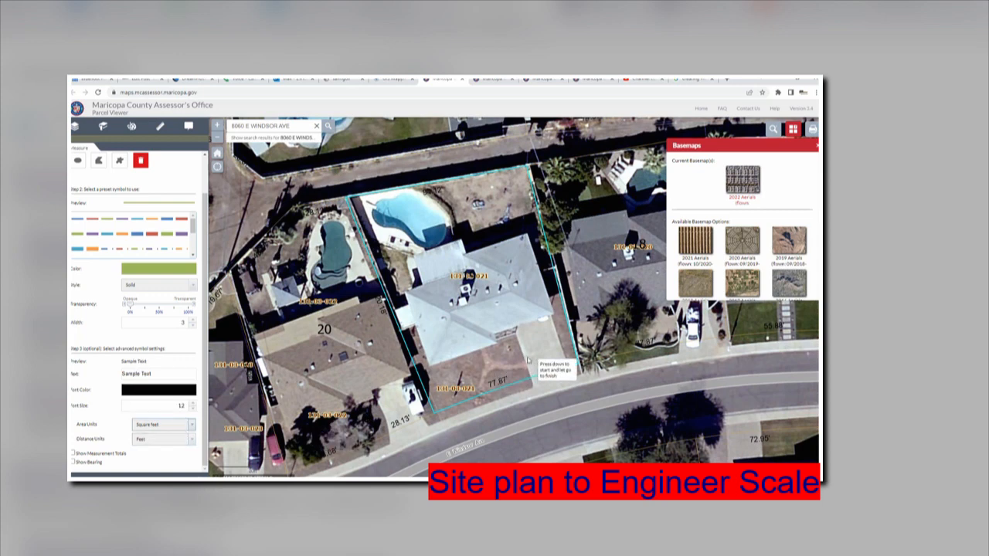
Measure the house's right roof edge on the aerial map, about 43.9 feet long.
{"action": "left_click_drag", "start_coordinate": [498, 349], "coordinate": [514, 386]}
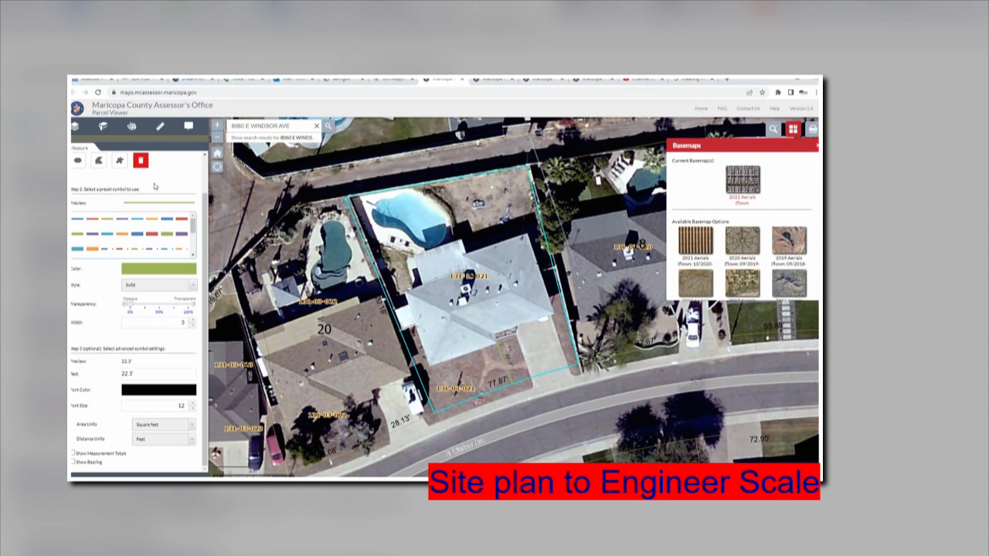
{"action": "scroll", "coordinate": [99, 200], "scroll_direction": "up", "scroll_amount": 1}
{"action": "left_click", "coordinate": [78, 181]}
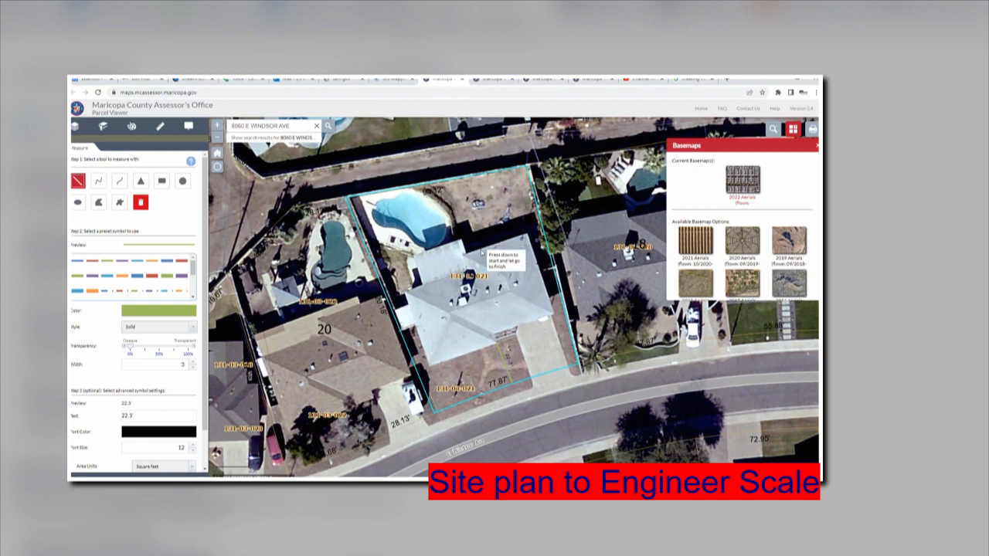
{"action": "left_click_drag", "start_coordinate": [529, 236], "coordinate": [553, 317]}
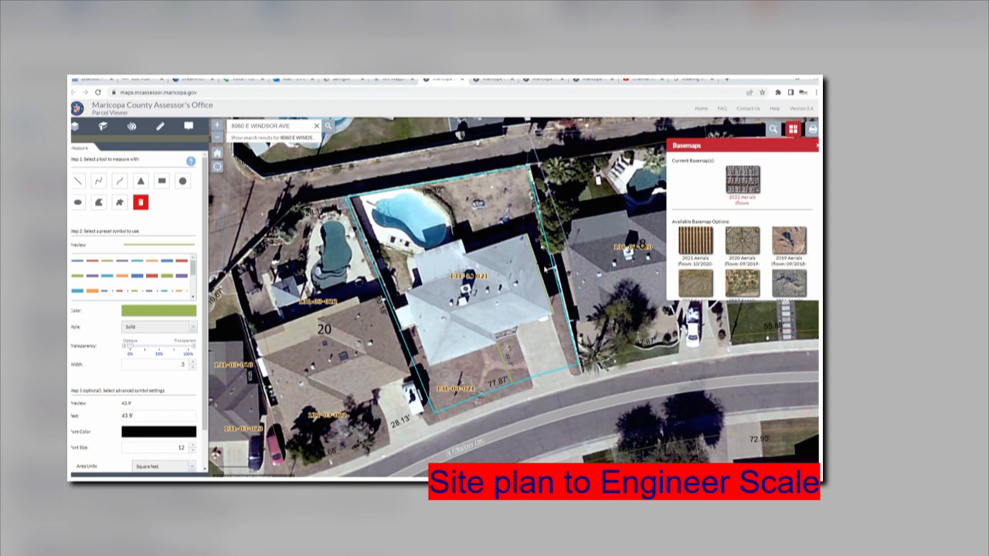
{"action": "scroll", "coordinate": [550, 274], "scroll_direction": "up", "scroll_amount": 5}
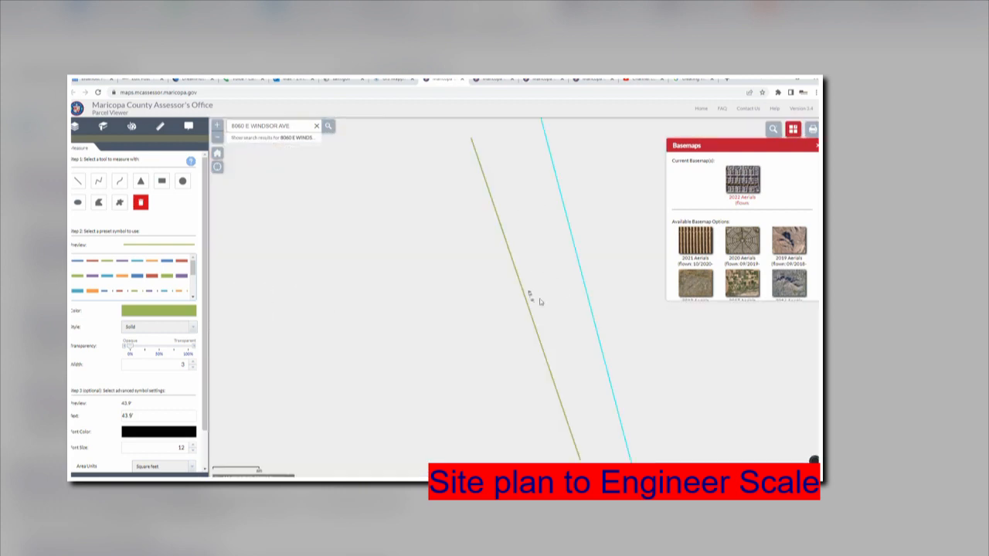
{"action": "scroll", "coordinate": [532, 322], "scroll_direction": "down", "scroll_amount": 2}
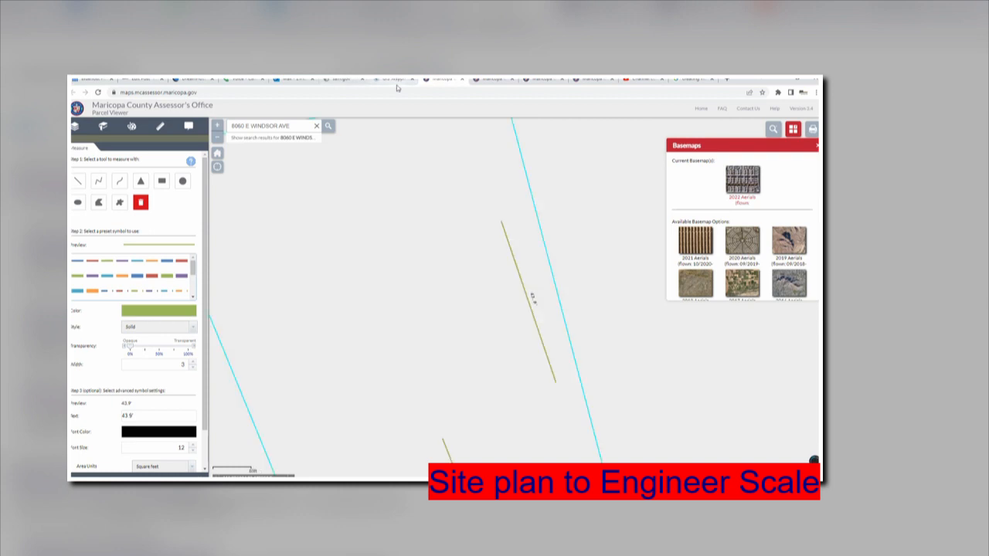
{"action": "left_click", "coordinate": [498, 81]}
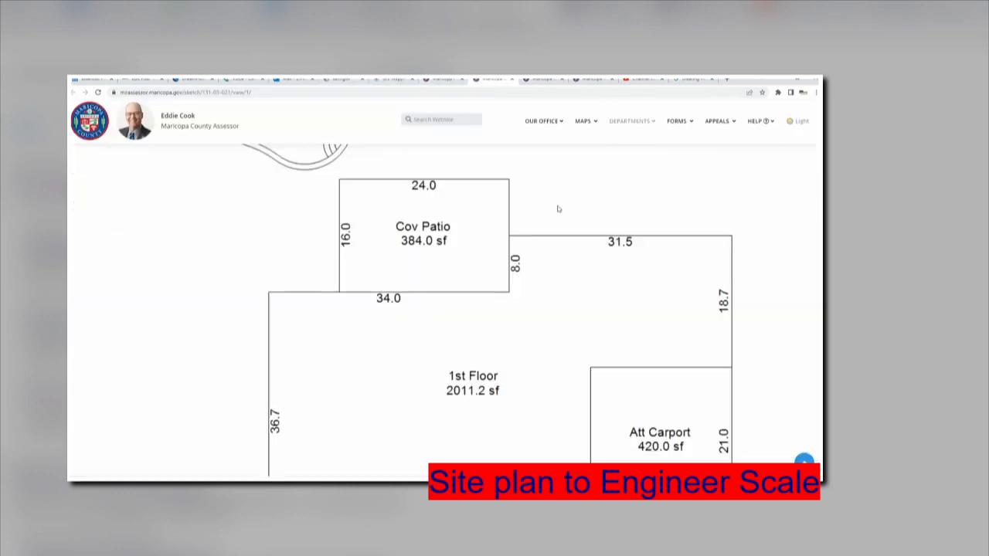
Scroll the sketch viewer to show the bottom-edge dimensions under 1st Floor and Att Carport.
{"action": "scroll", "coordinate": [551, 237], "scroll_direction": "down", "scroll_amount": 3}
{"action": "scroll", "coordinate": [677, 265], "scroll_direction": "up", "scroll_amount": 1}
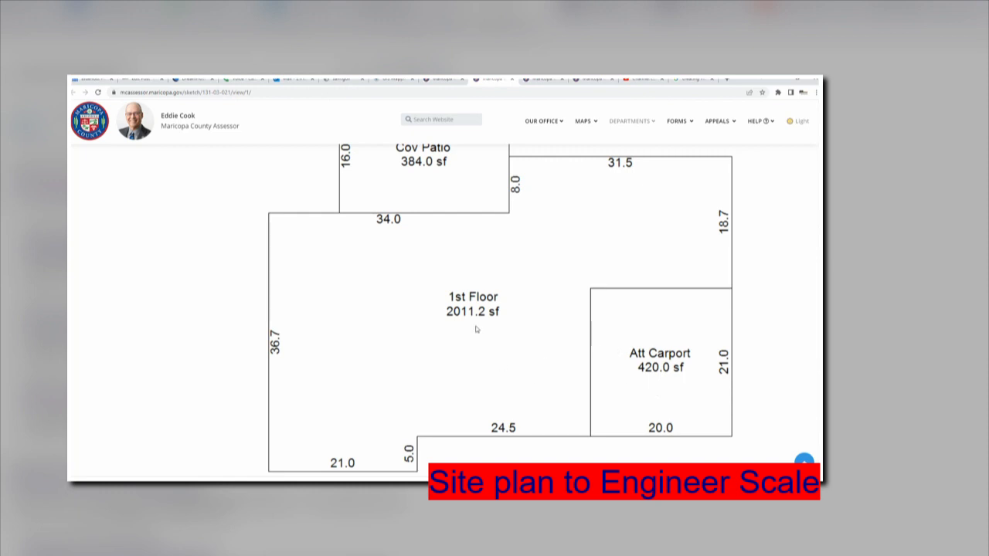
{"action": "scroll", "coordinate": [417, 301], "scroll_direction": "down", "scroll_amount": 1}
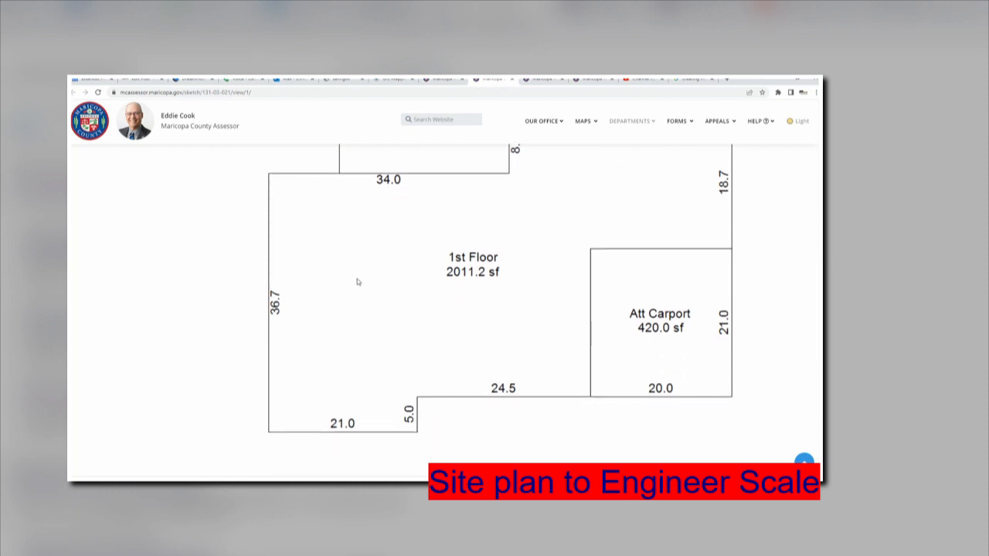
{"action": "scroll", "coordinate": [340, 293], "scroll_direction": "down", "scroll_amount": 1}
{"action": "scroll", "coordinate": [341, 292], "scroll_direction": "up", "scroll_amount": 3}
{"action": "scroll", "coordinate": [341, 292], "scroll_direction": "down", "scroll_amount": 1}
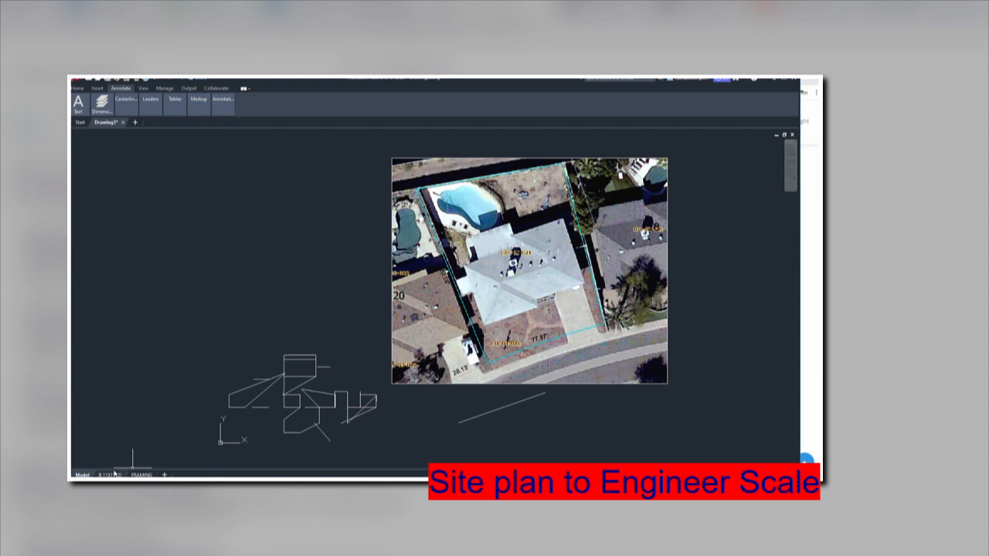
On the B 11X17 layout sheet, delete all four existing viewports.
{"action": "left_click", "coordinate": [114, 474]}
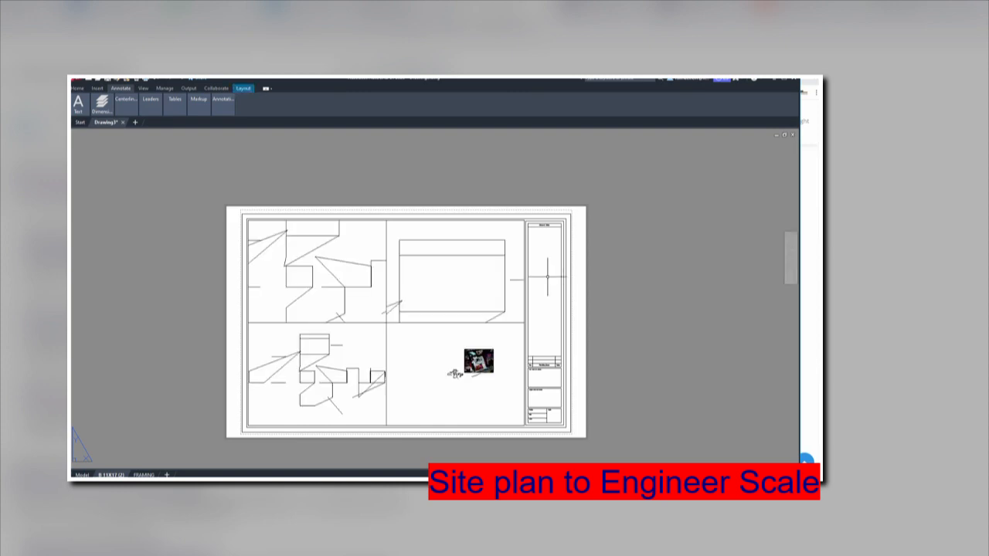
{"action": "left_click", "coordinate": [520, 322]}
{"action": "key", "text": "Delete"}
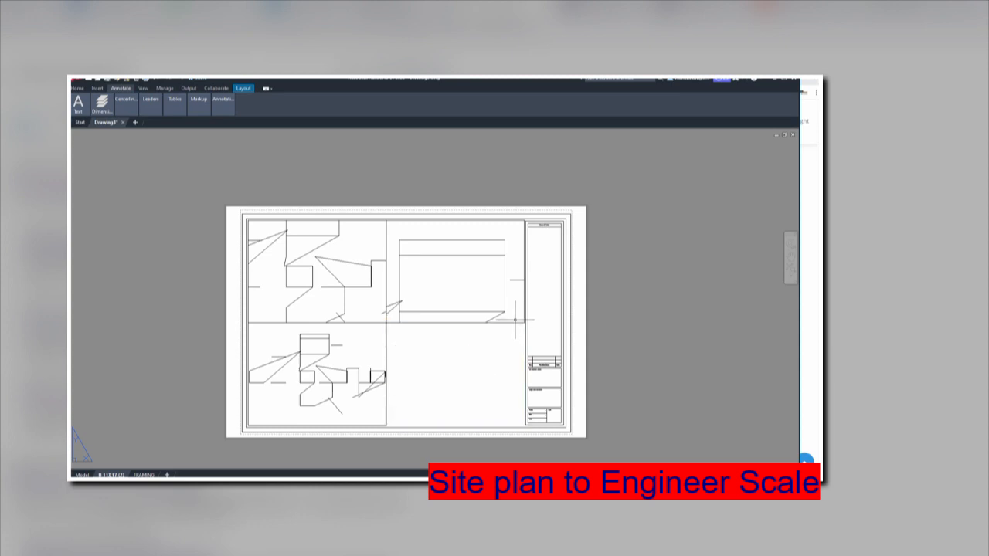
{"action": "left_click", "coordinate": [513, 322]}
{"action": "key", "text": "Delete"}
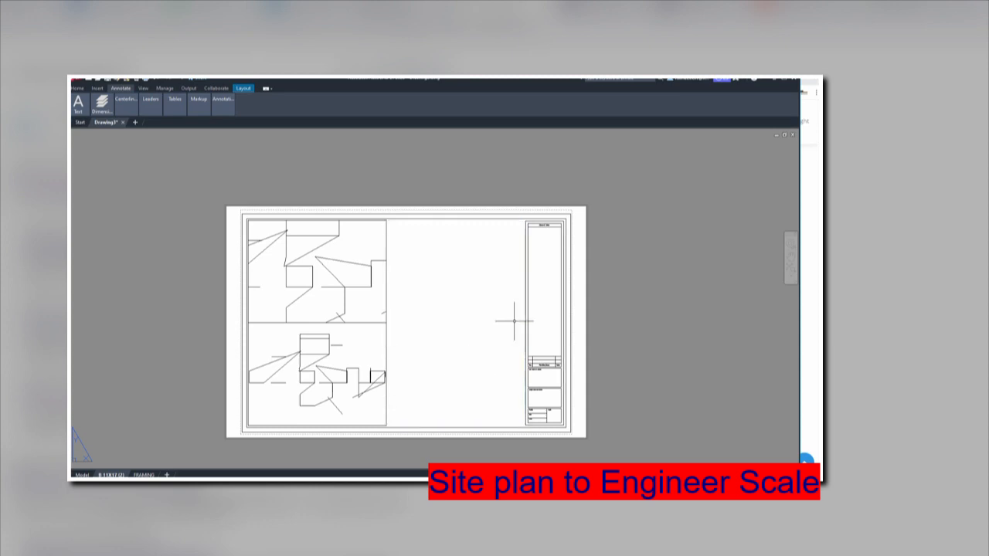
{"action": "left_click", "coordinate": [386, 315]}
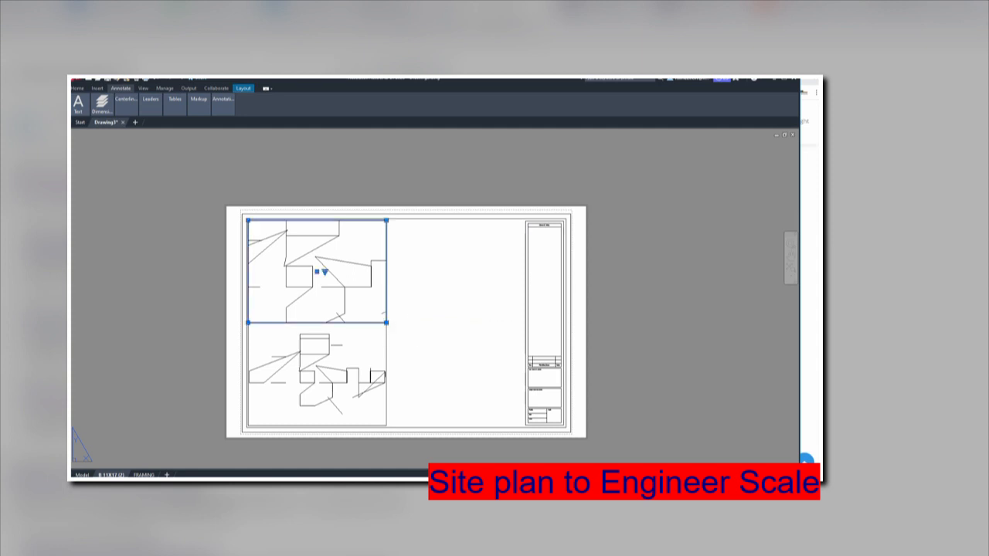
{"action": "key", "text": "Delete"}
{"action": "left_click", "coordinate": [386, 340]}
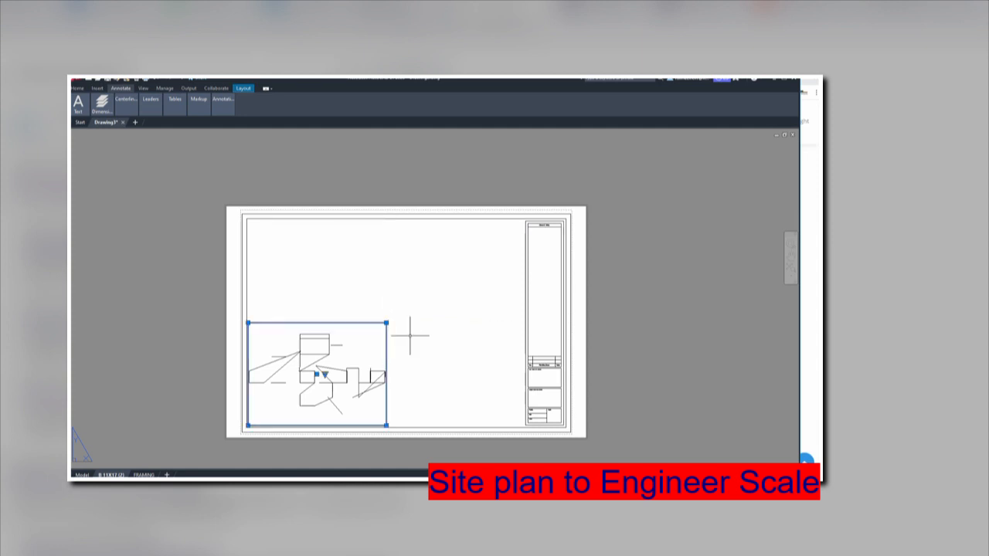
{"action": "key", "text": "Delete"}
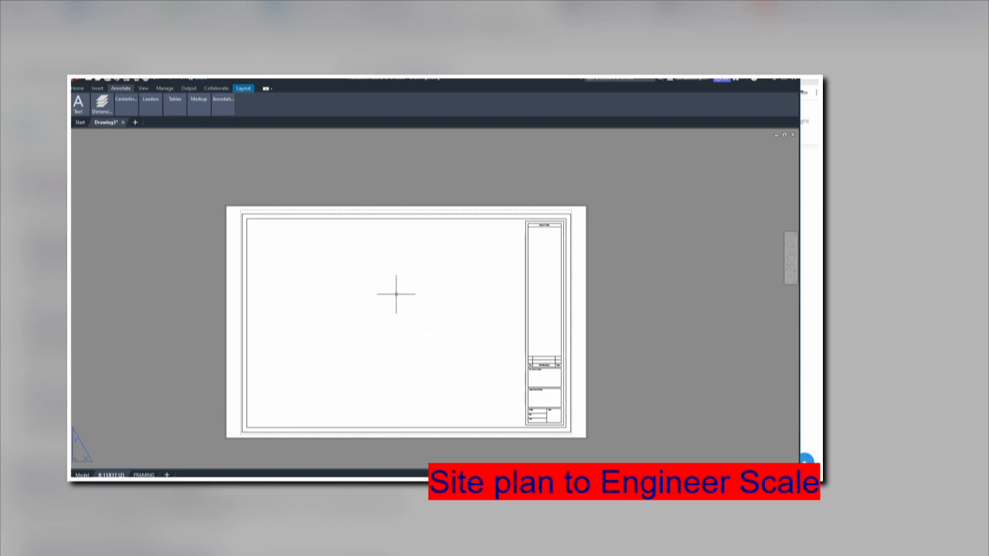
{"action": "type", "text": "vports"}
{"action": "key", "text": "Return"}
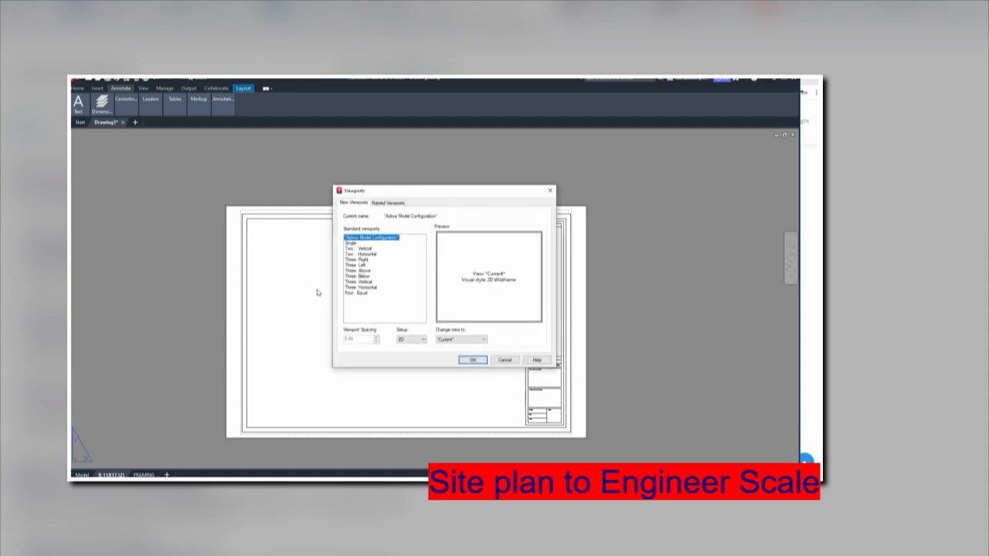
Create a Single viewport from the sheet's top-left corner to the title block's bottom-left corner.
{"action": "left_click", "coordinate": [351, 242]}
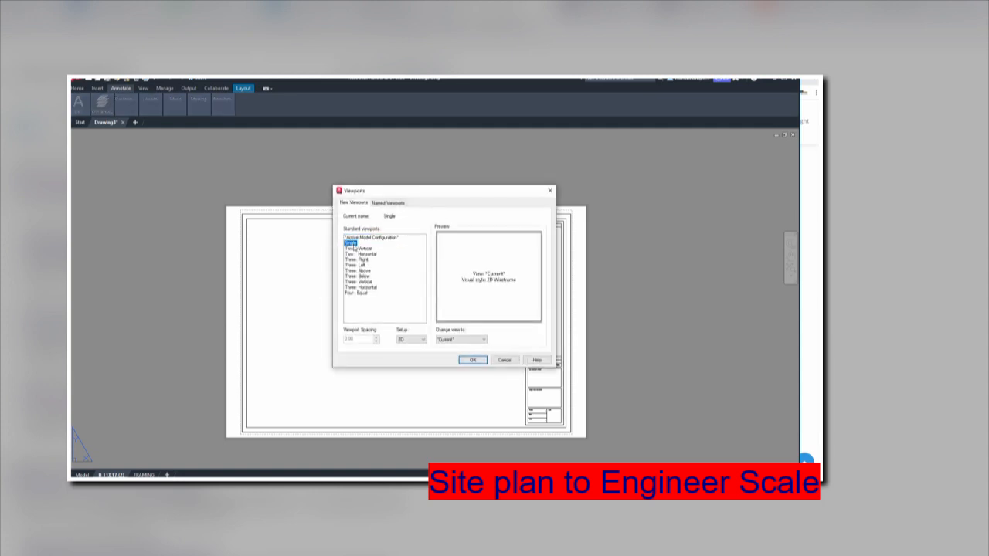
{"action": "left_click", "coordinate": [472, 360]}
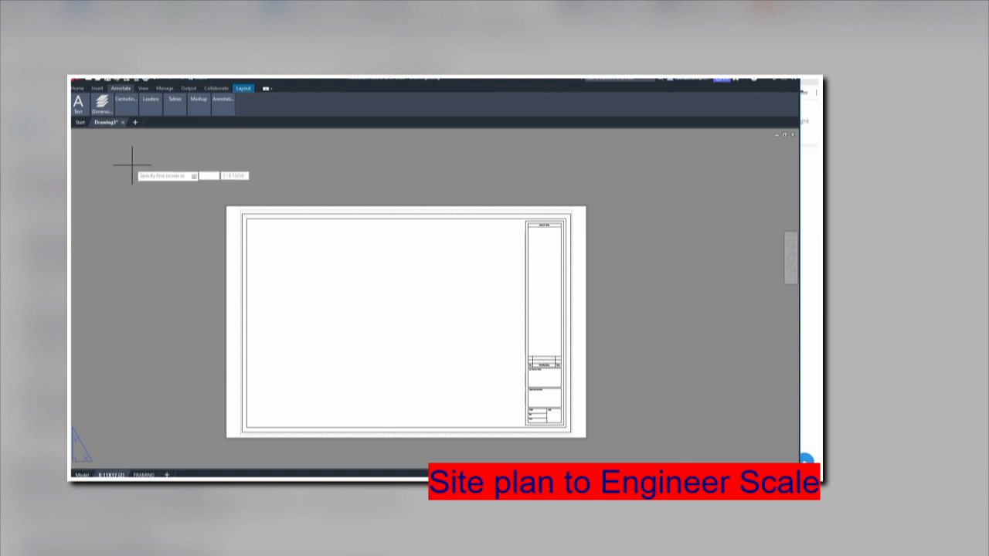
{"action": "left_click", "coordinate": [249, 222]}
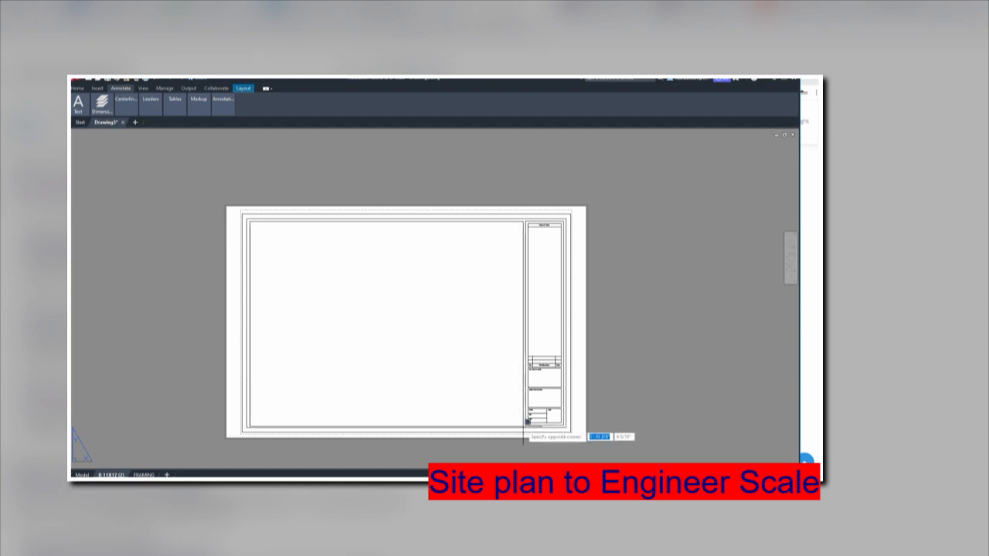
{"action": "left_click", "coordinate": [525, 422]}
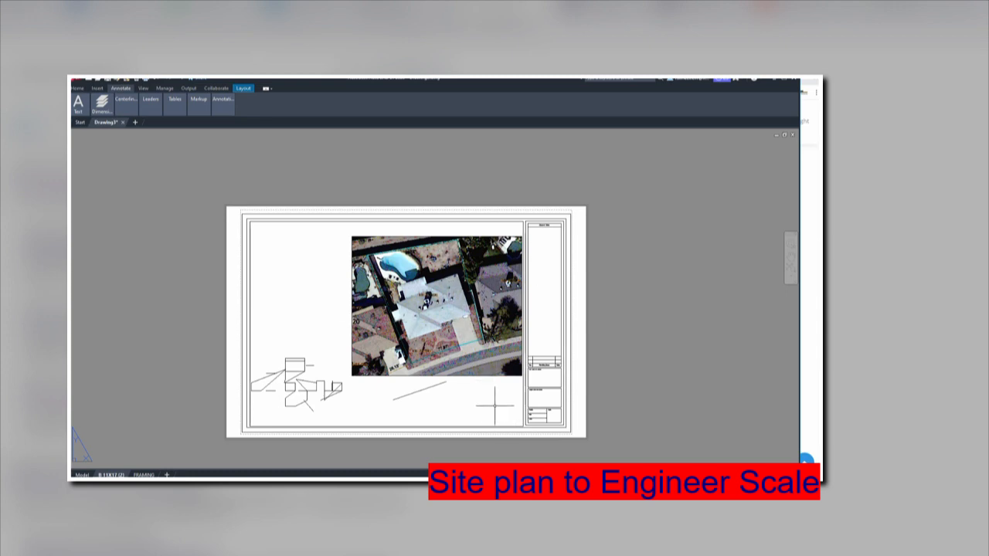
Activate the new viewport and pan until the aerial parcel image sits centred in it.
{"action": "mouse_move", "coordinate": [495, 404]}
{"action": "middle_mouse_down"}
{"action": "mouse_move", "coordinate": [455, 404]}
{"action": "mouse_move", "coordinate": [489, 399]}
{"action": "middle_mouse_up"}
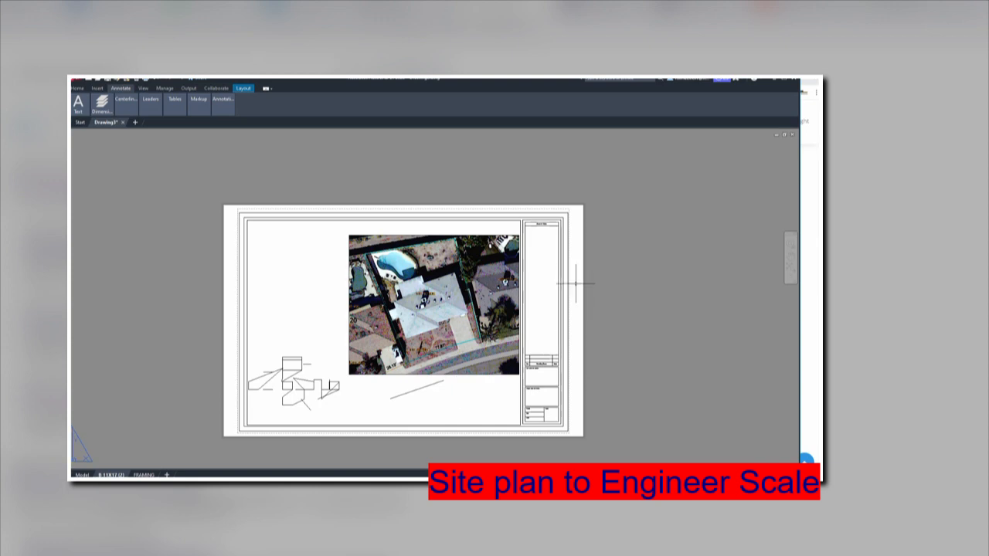
{"action": "double_click", "coordinate": [292, 280]}
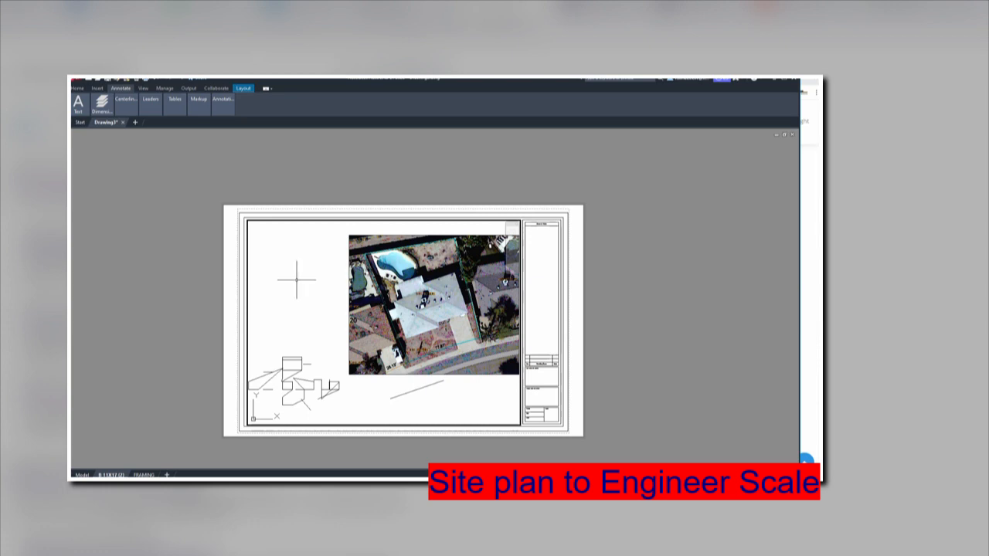
{"action": "middle_click_drag", "start_coordinate": [297, 280], "coordinate": [260, 293]}
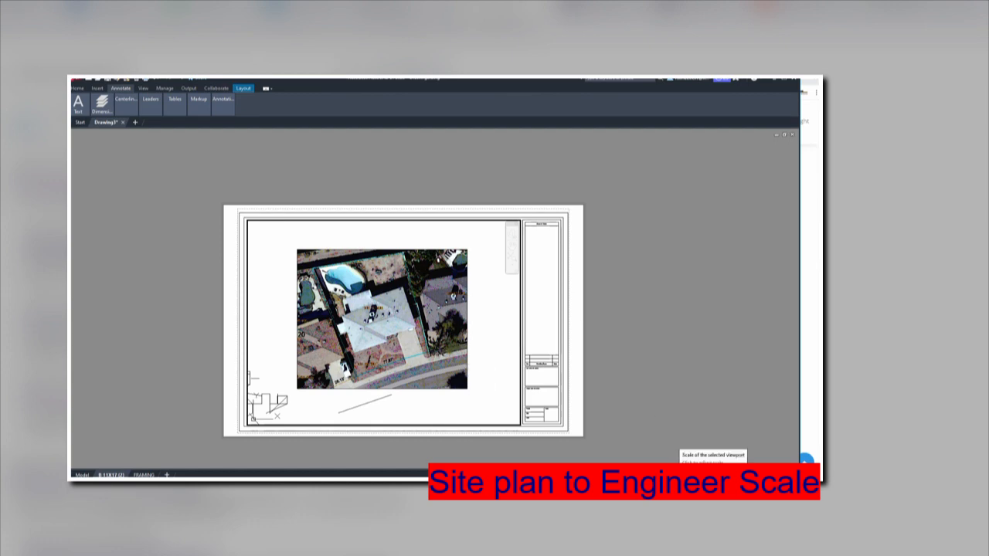
{"action": "left_click", "coordinate": [701, 475]}
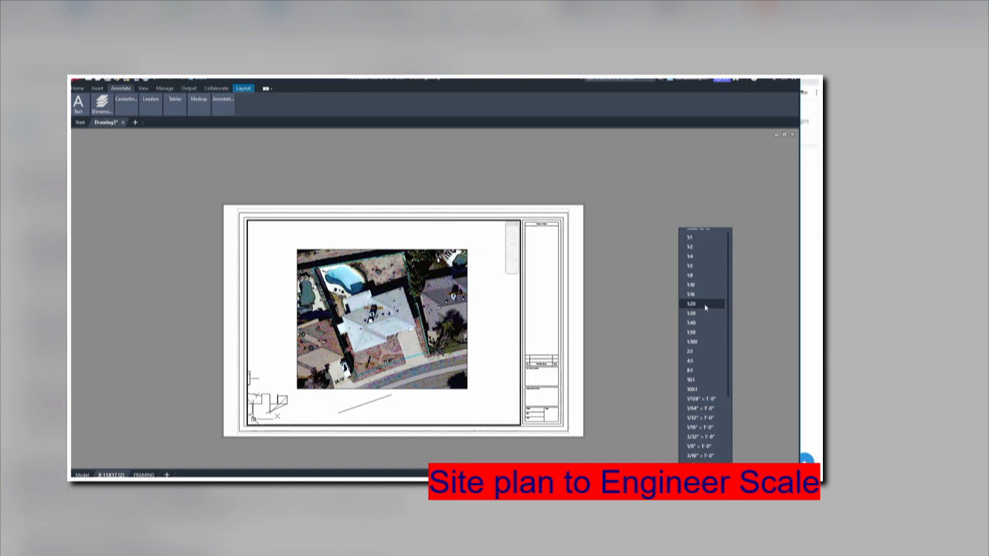
{"action": "scroll", "coordinate": [706, 309], "scroll_direction": "down", "scroll_amount": 2}
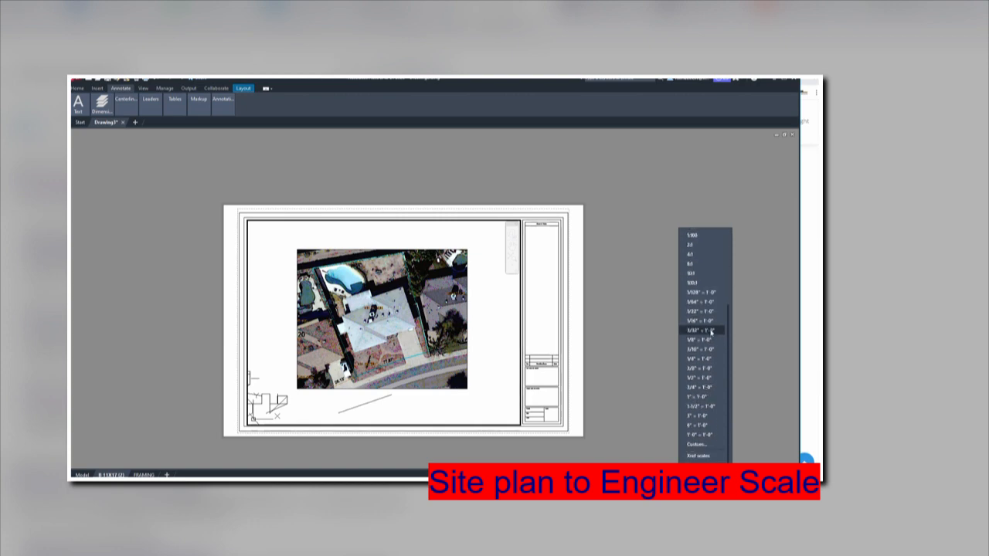
{"action": "left_click", "coordinate": [702, 446]}
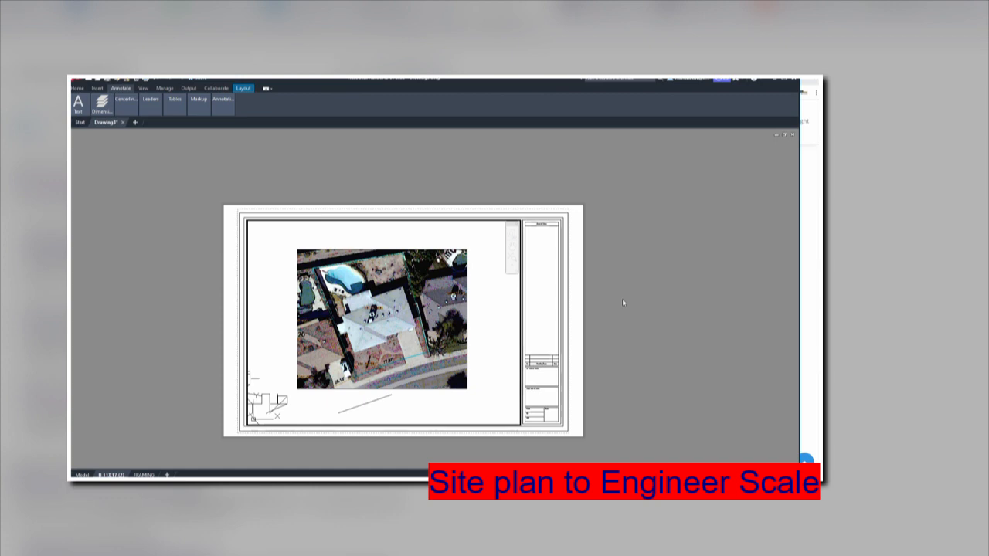
Create a scale named 1"=20' where 1 paper unit equals 240 drawing units, and keep it.
{"action": "key", "text": "Return"}
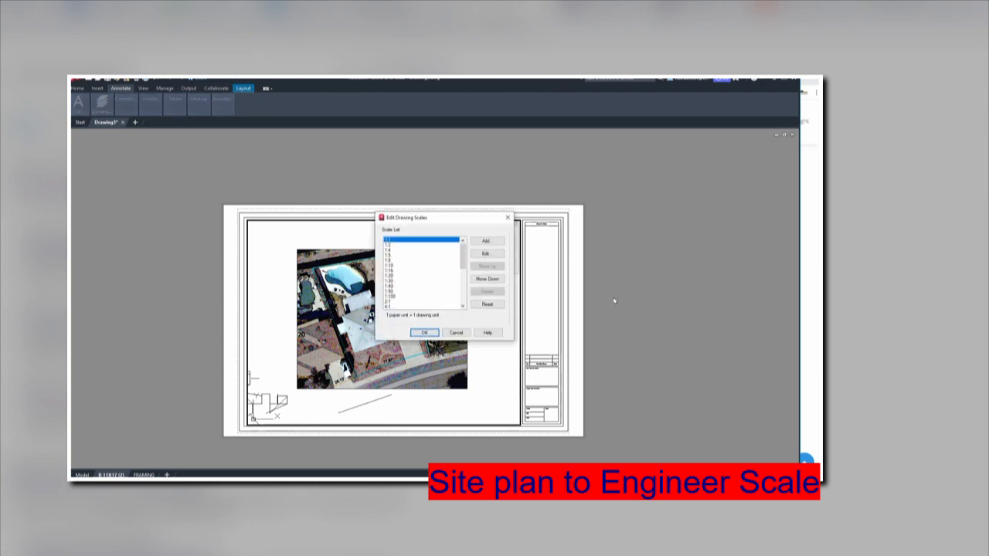
{"action": "left_click", "coordinate": [487, 243]}
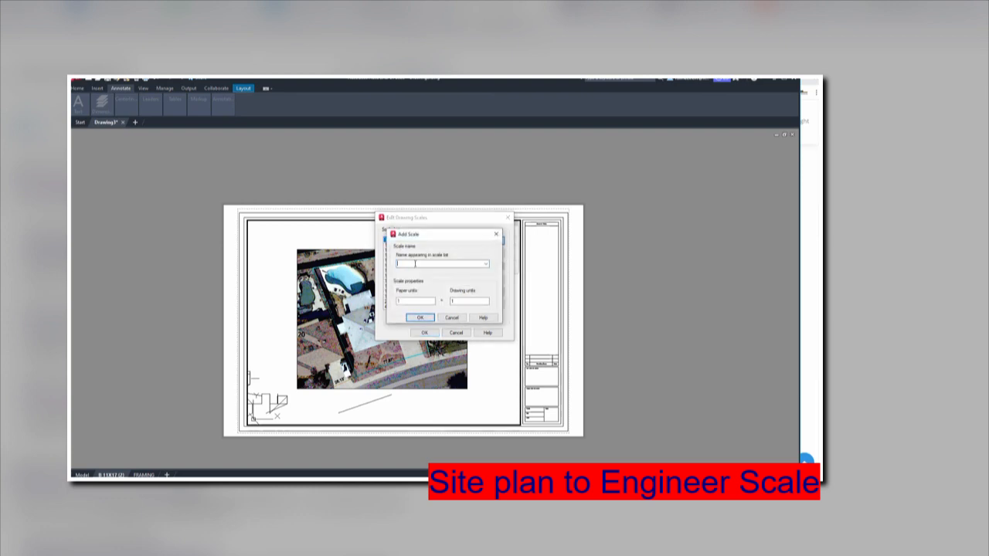
{"action": "type", "text": "1\"=20'"}
{"action": "key", "text": "BackSpace"}
{"action": "double_click", "coordinate": [464, 300]}
{"action": "double_click", "coordinate": [454, 302]}
{"action": "left_click", "coordinate": [421, 318]}
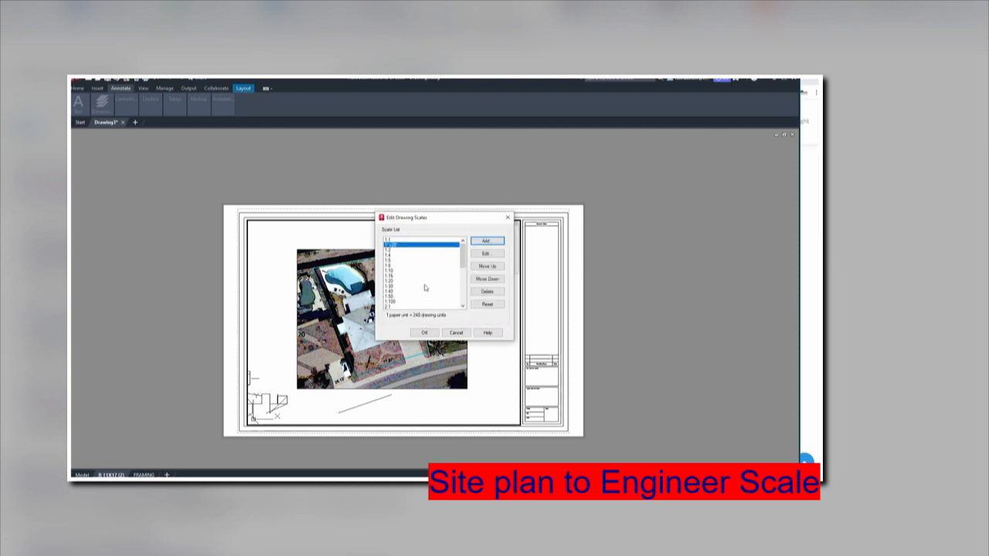
{"action": "left_click", "coordinate": [425, 332]}
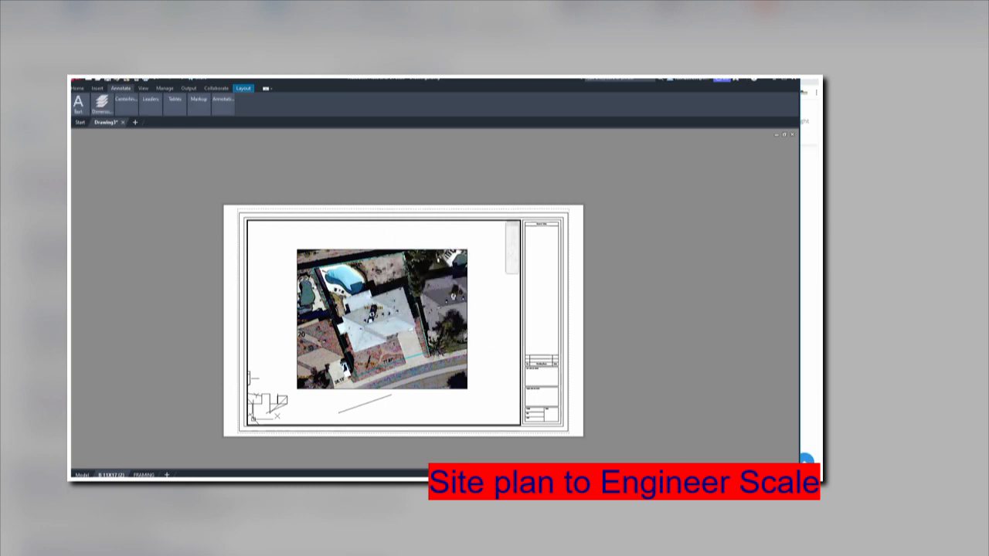
Apply the custom 1"=20' scale to the layout viewport showing the aerial image.
{"action": "left_click", "coordinate": [704, 476]}
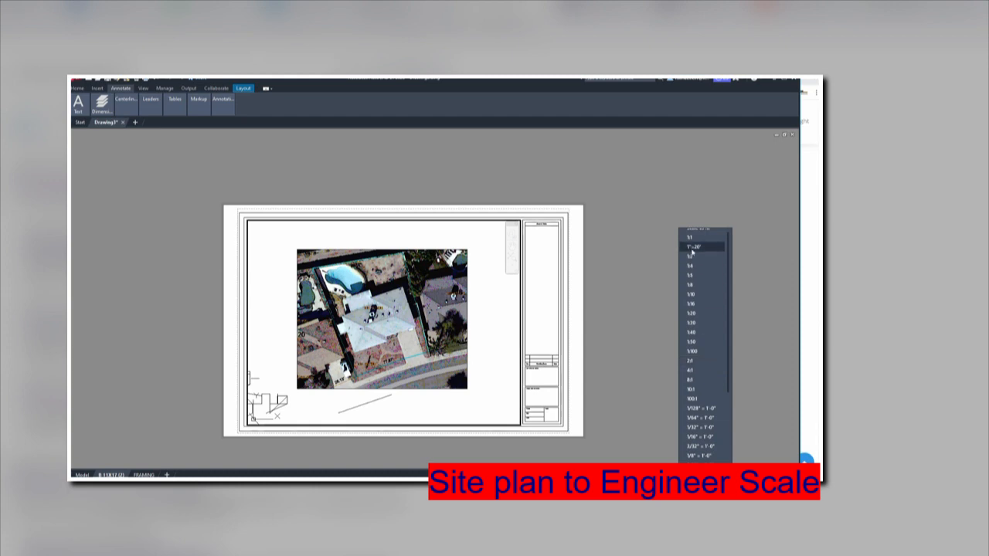
{"action": "left_click", "coordinate": [692, 247]}
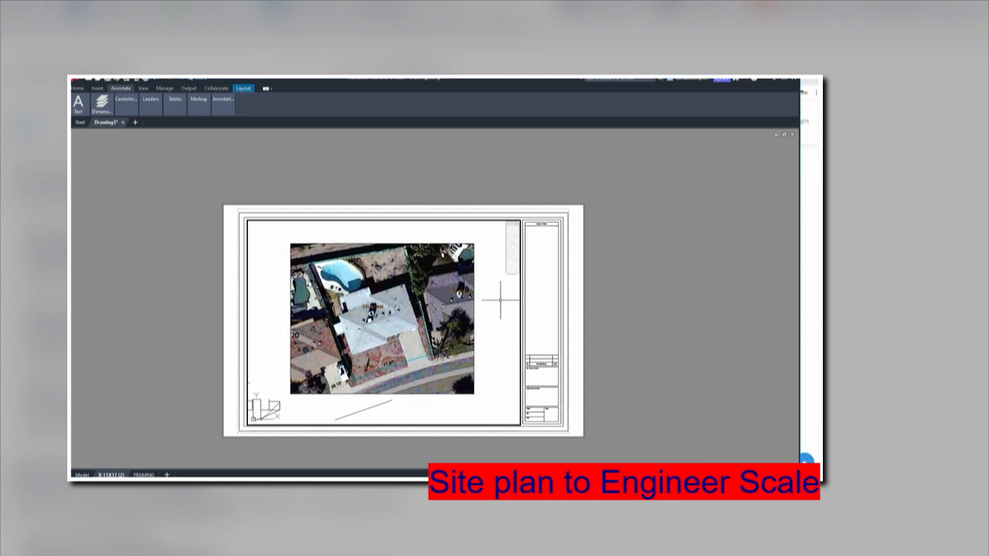